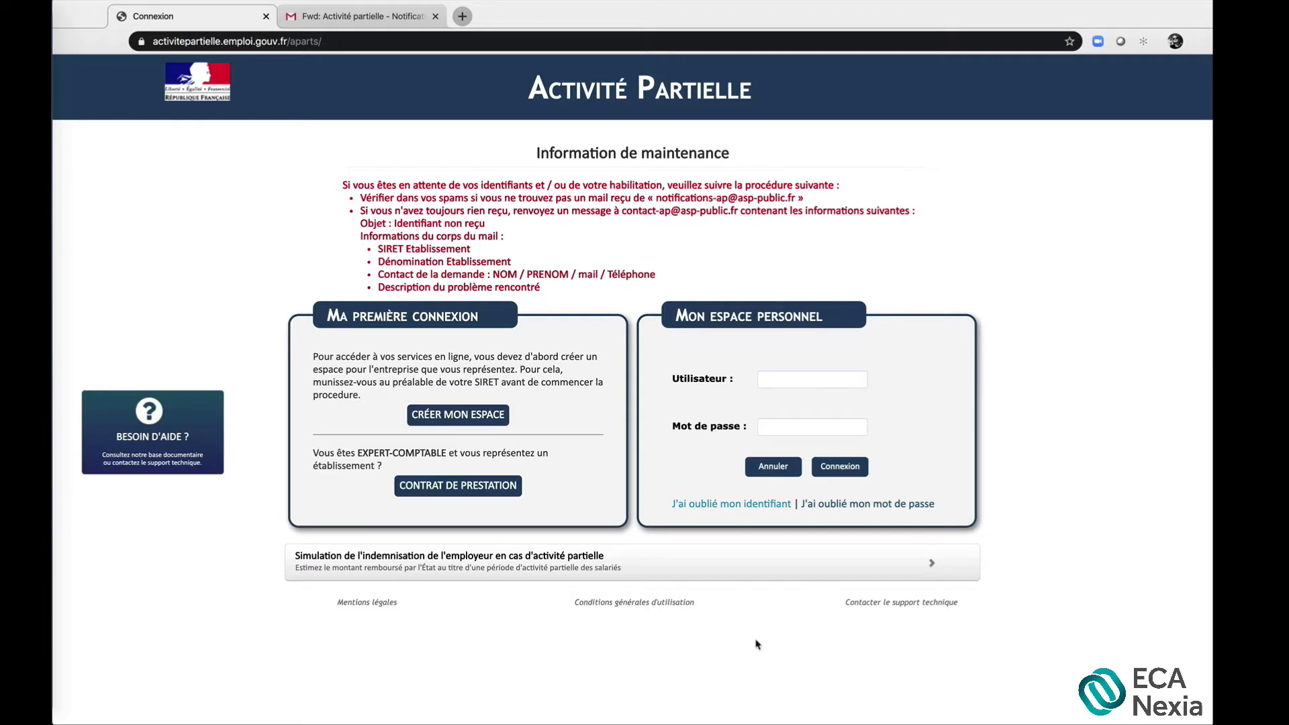
# Sign in to the personal space with the account username and password
pyautogui.click(788, 381)
pyautogui.write('joh')
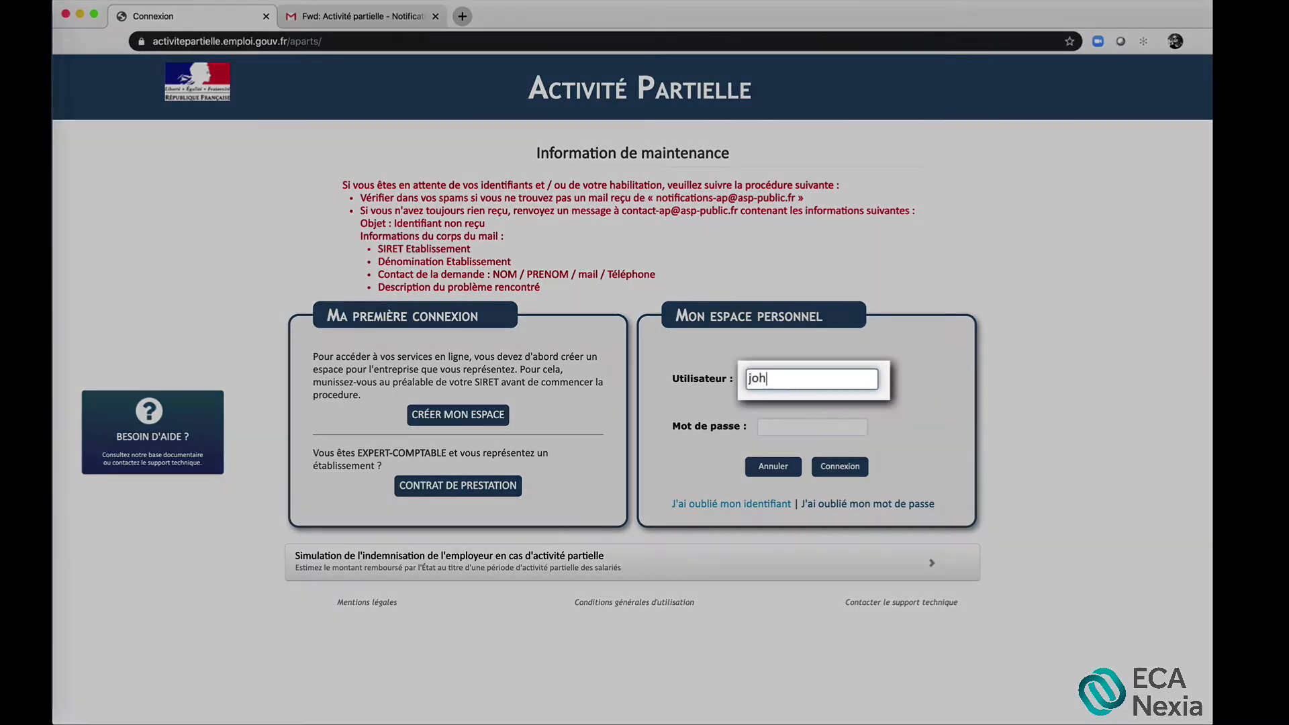
pyautogui.write('n.doe')
pyautogui.click(806, 427)
pyautogui.write('••••••')
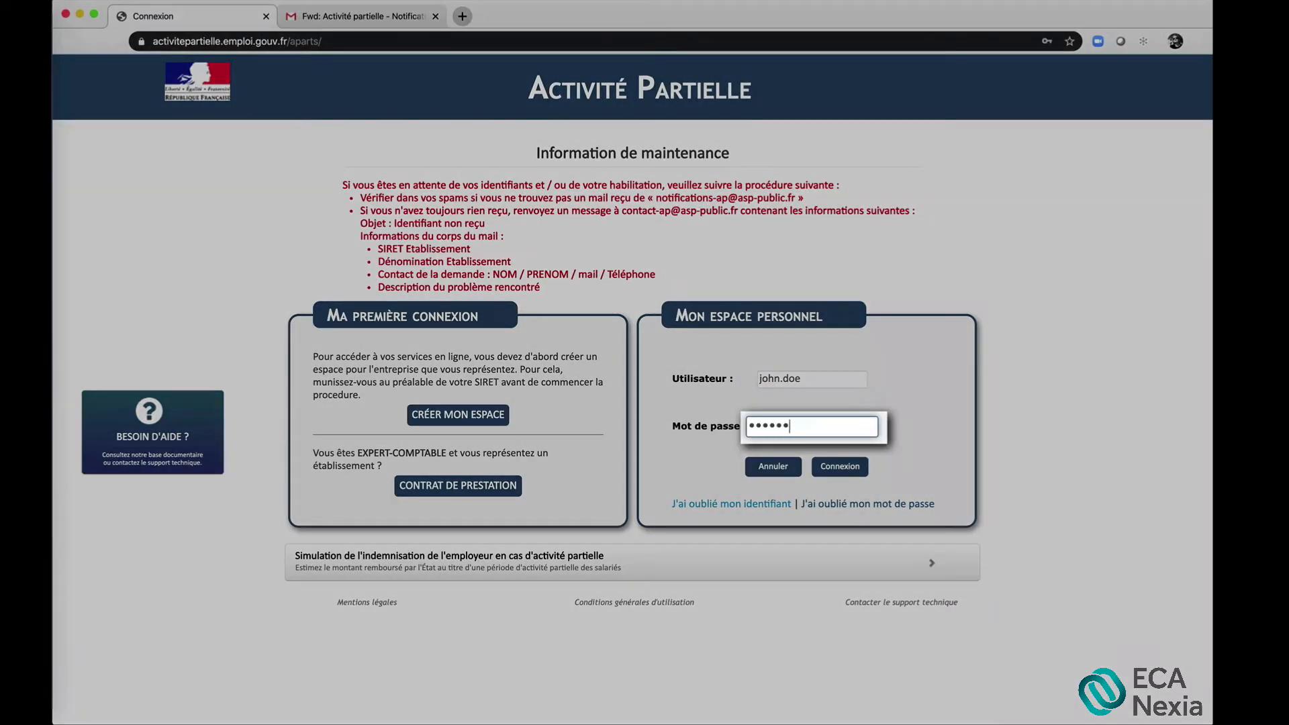
pyautogui.write('•')
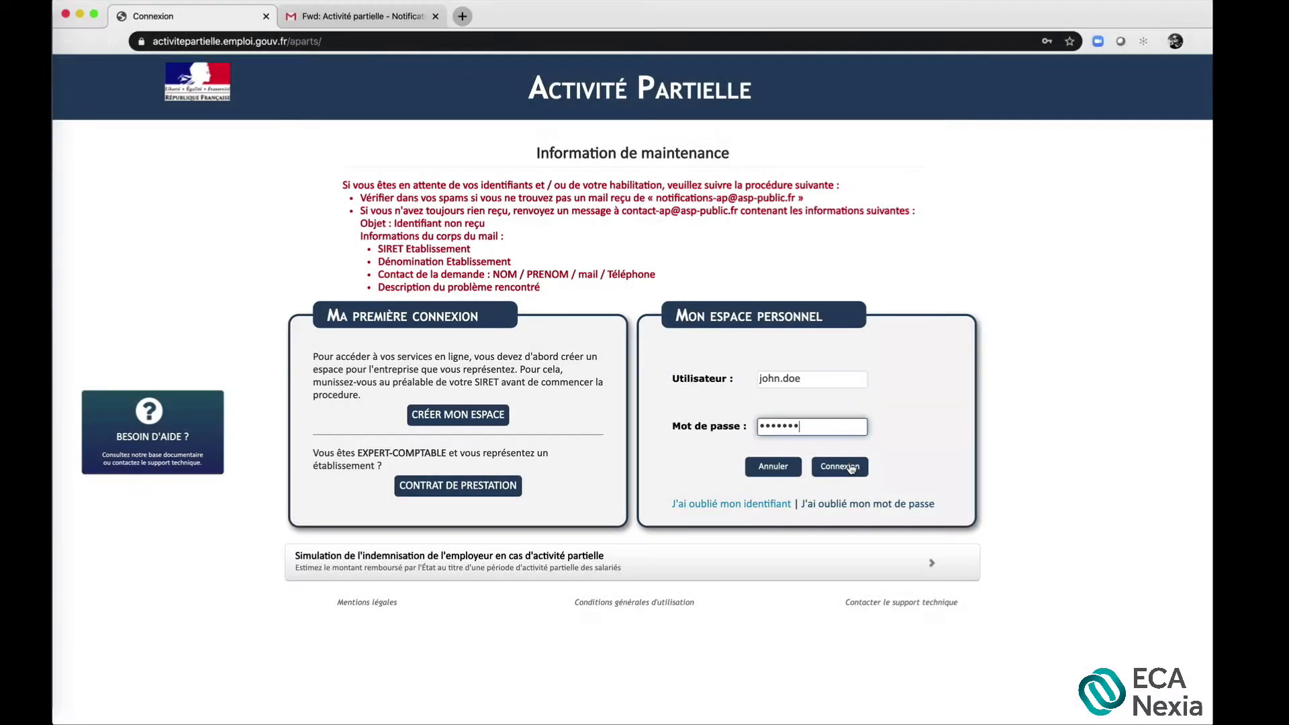
pyautogui.click(851, 468)
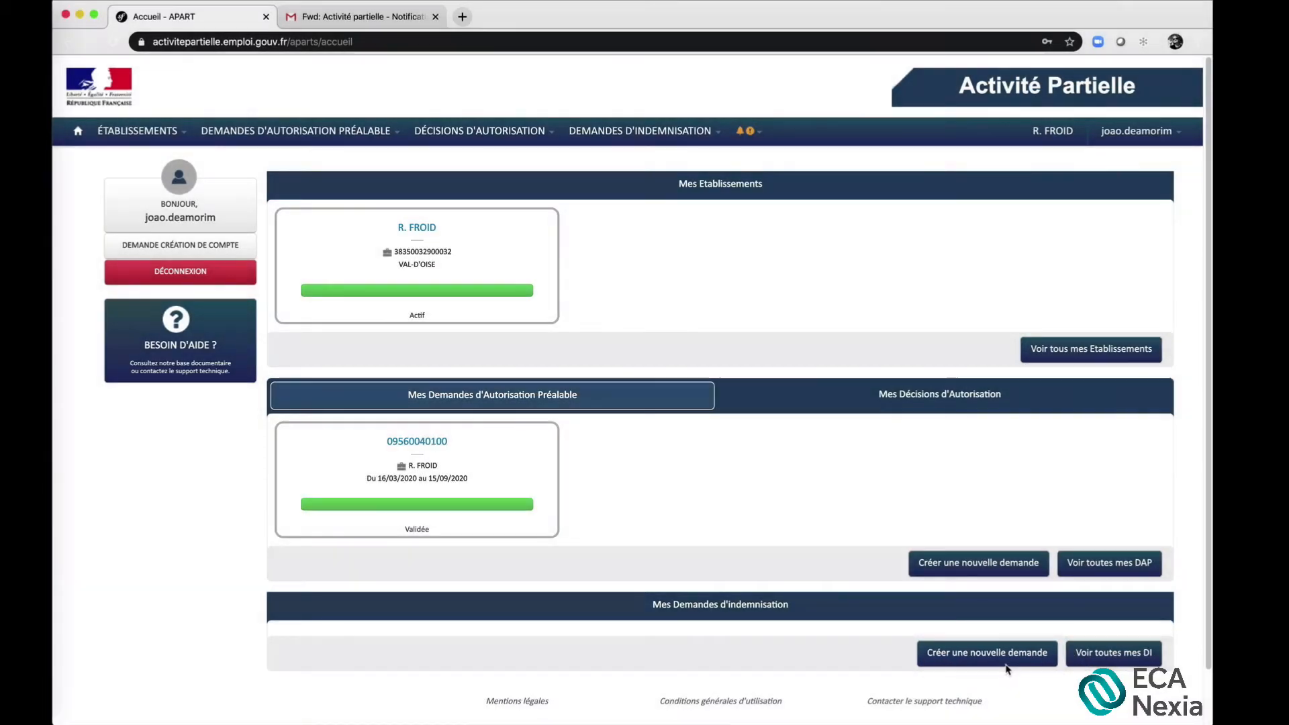
# Create a new indemnisation request for mars 2020, using the creation code copied from the authorisation notification e-mail
pyautogui.click(1005, 662)
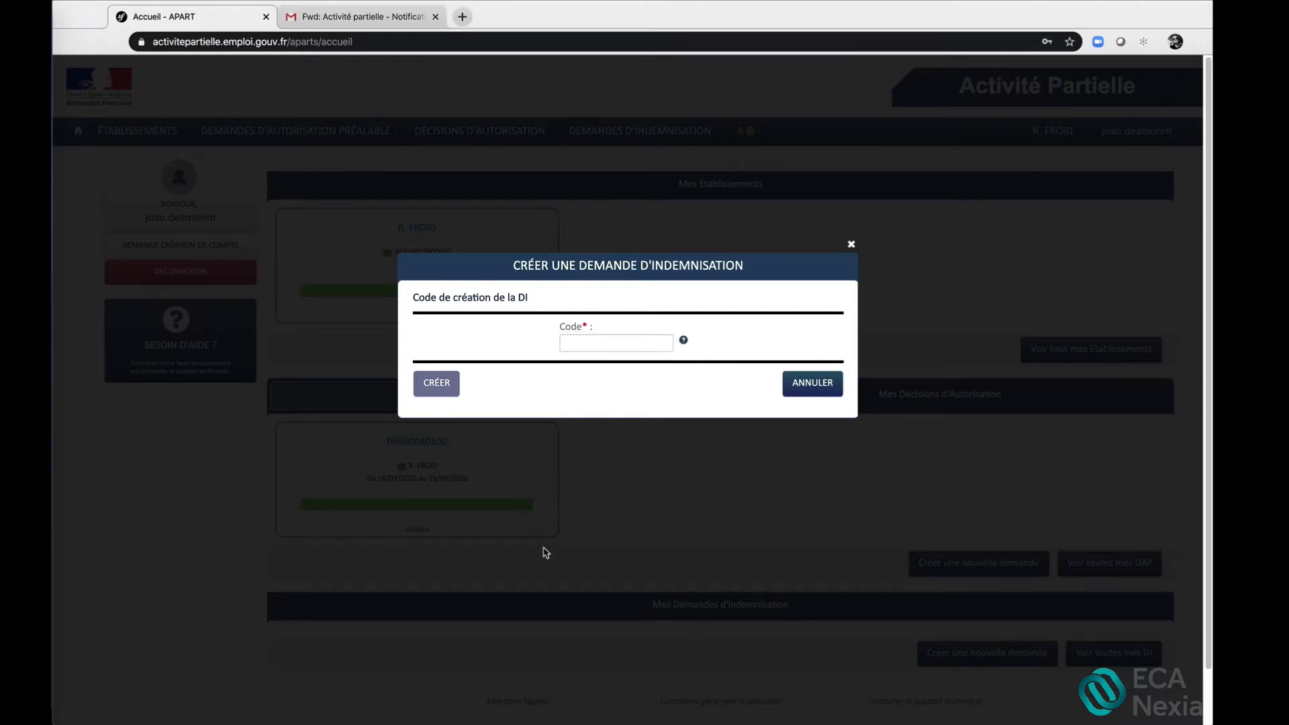
pyautogui.click(359, 20)
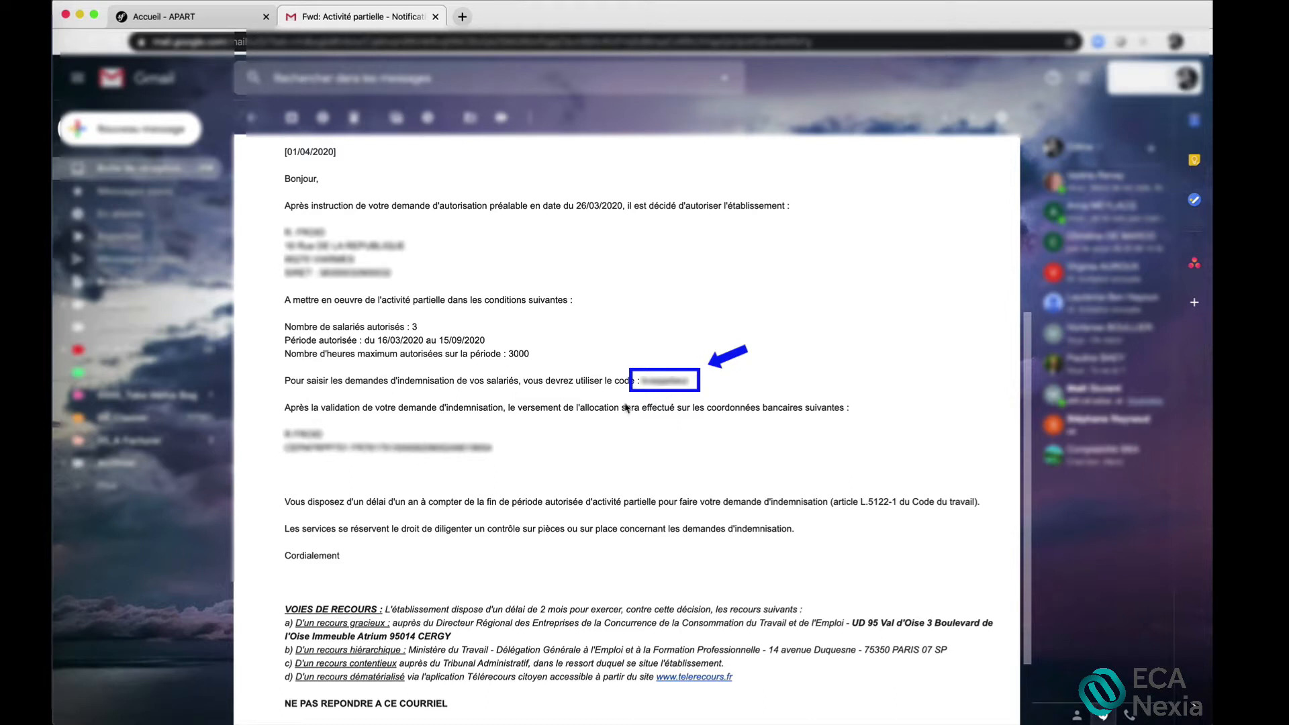
pyautogui.click(209, 25)
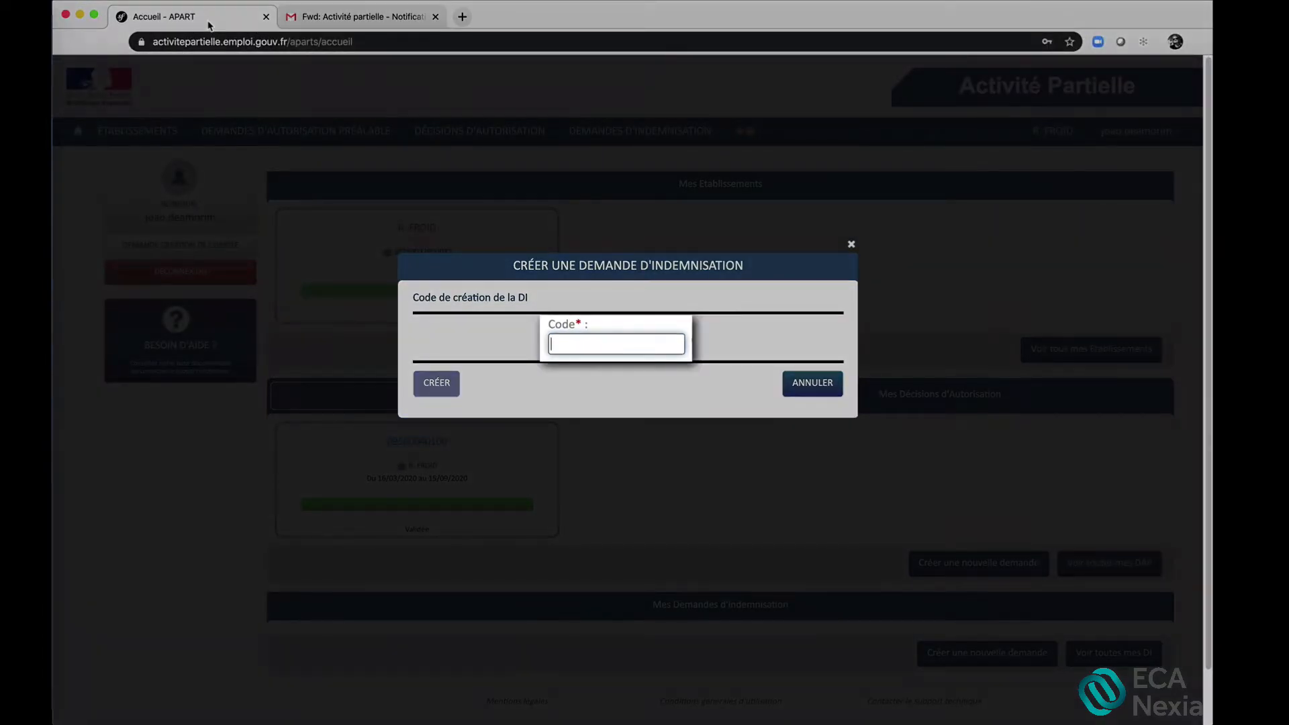
pyautogui.click(321, 22)
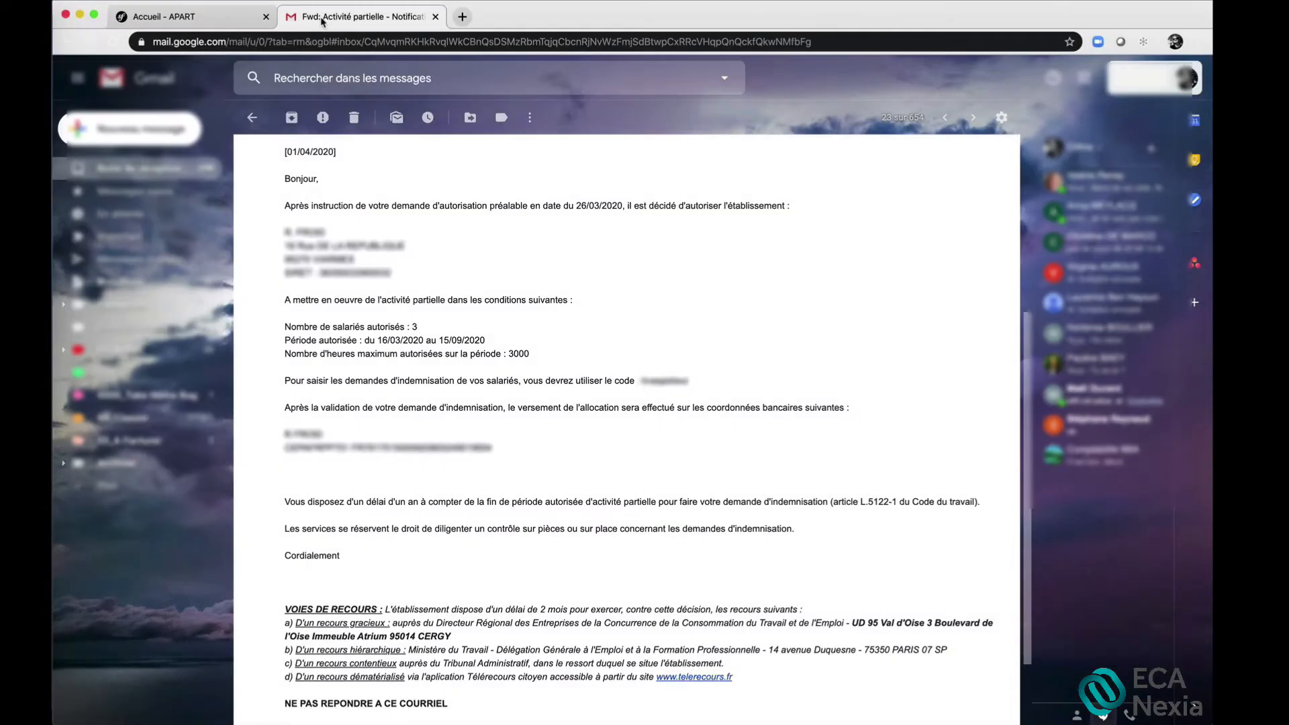
pyautogui.moveTo(692, 384); pyautogui.dragTo(642, 377)
pyautogui.click(250, 22)
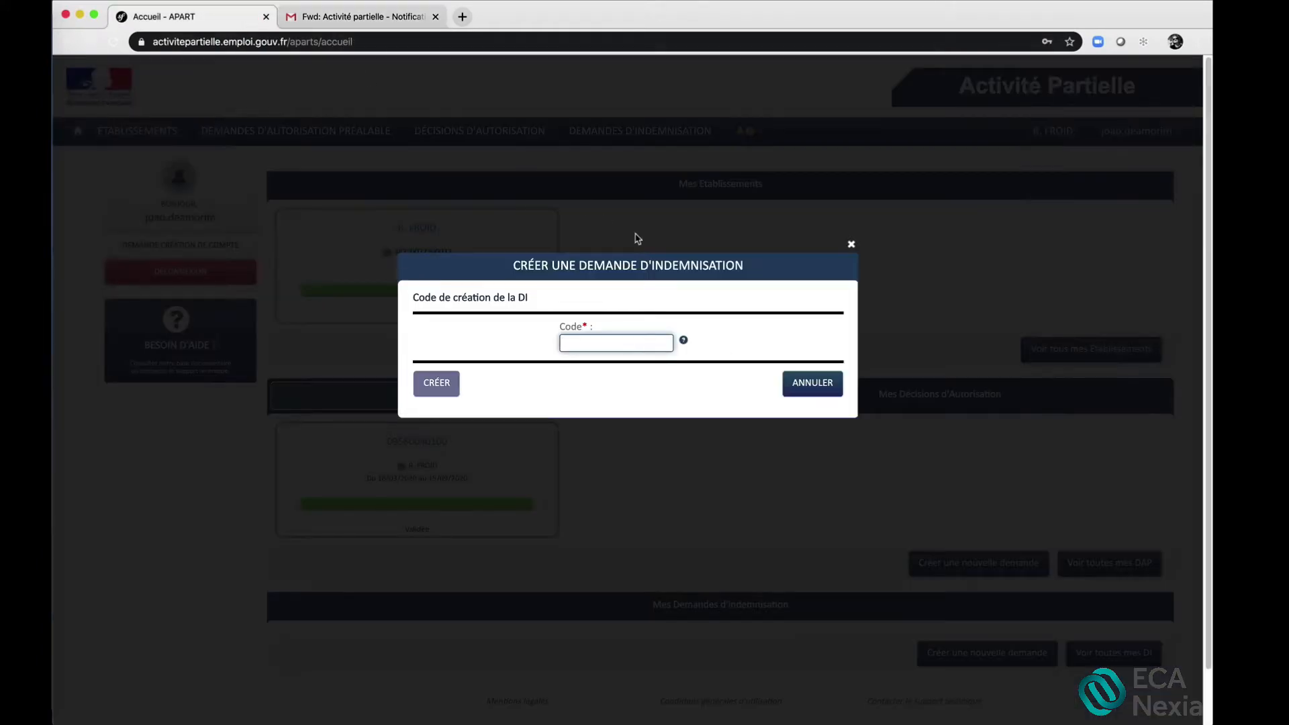
pyautogui.press('super+v')
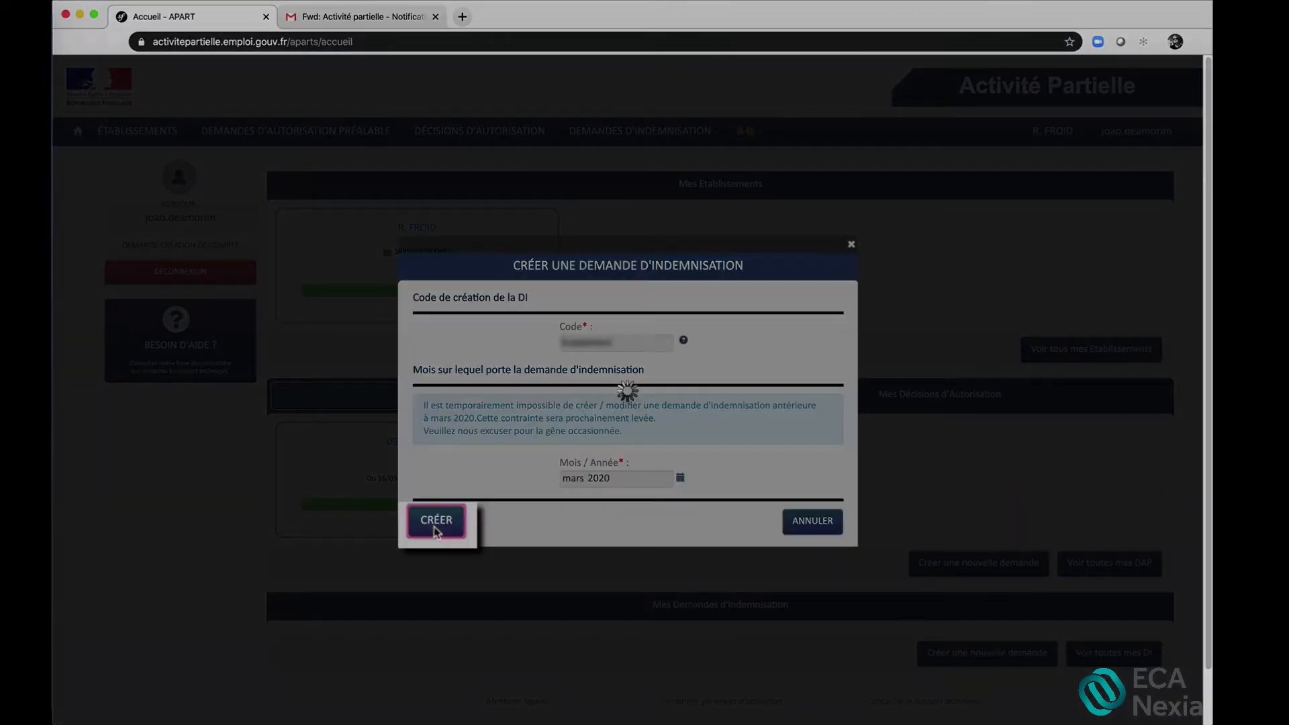
pyautogui.click(435, 530)
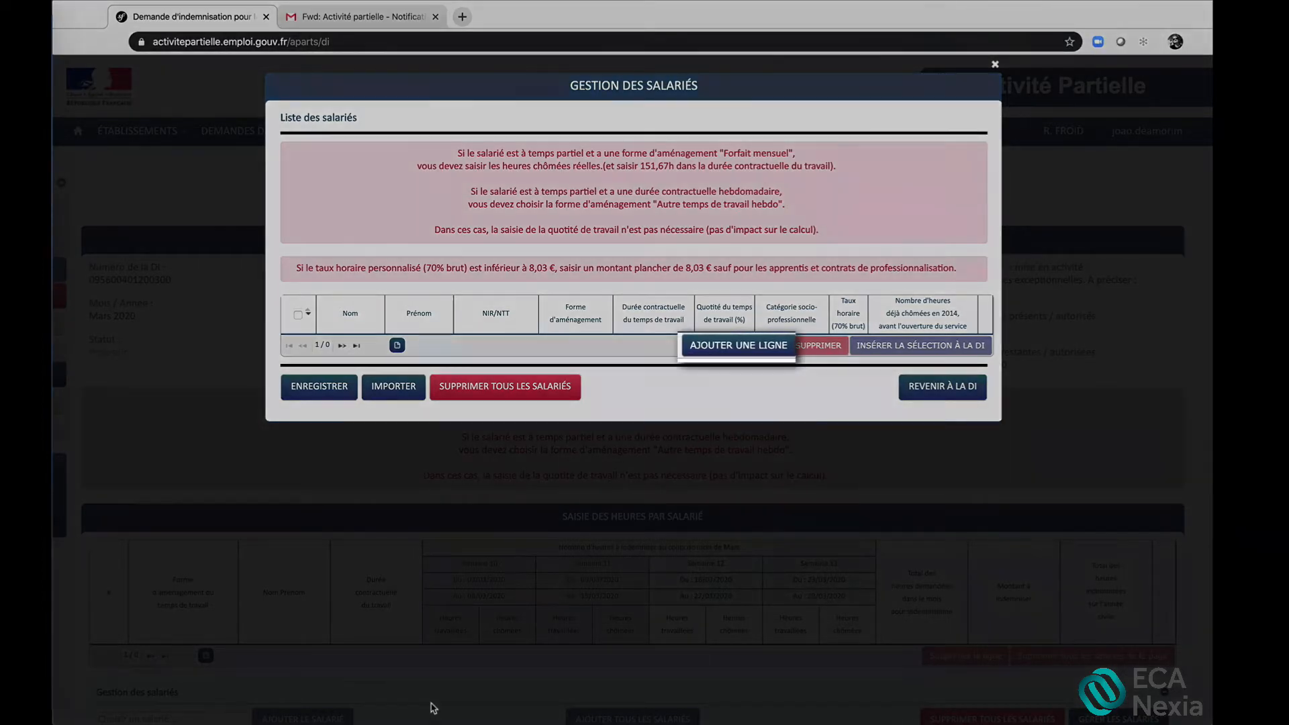
# Add a line to the employee list and fill in the employee's surname, first name and NIR/NTT number
pyautogui.click(738, 346)
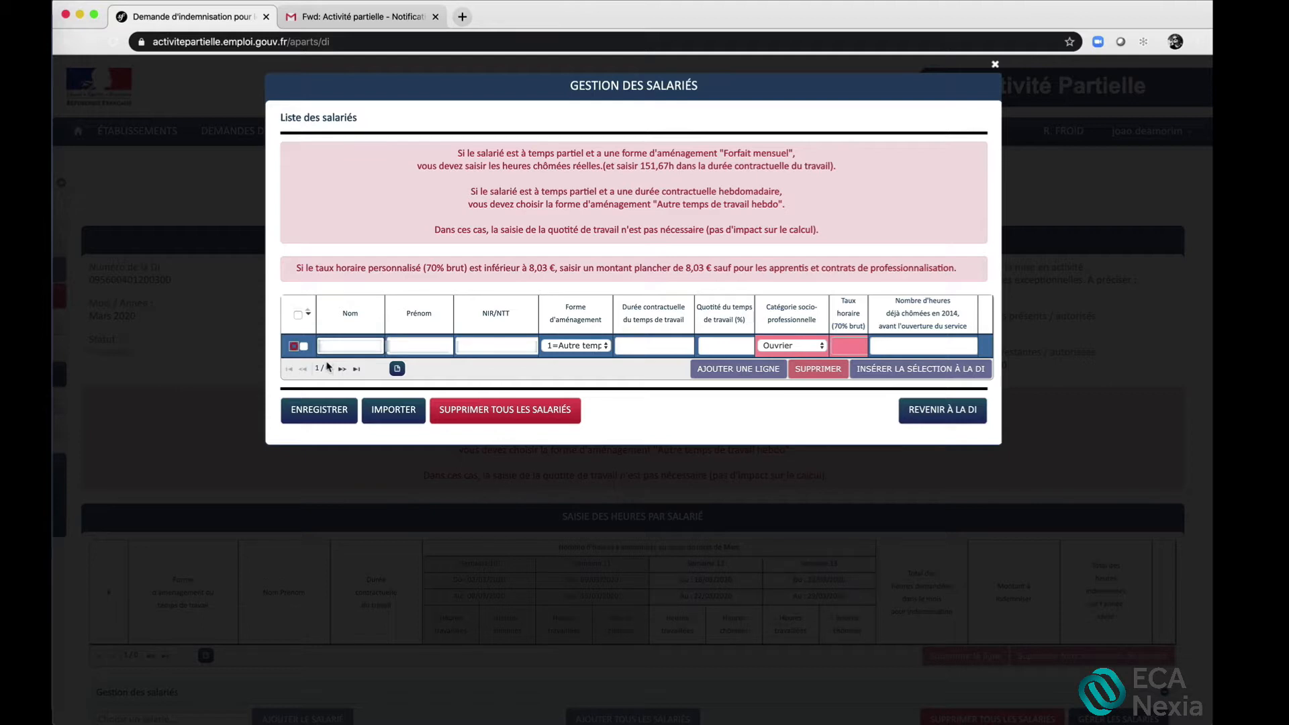
pyautogui.write('xxxxxxx')
pyautogui.press('Tab')
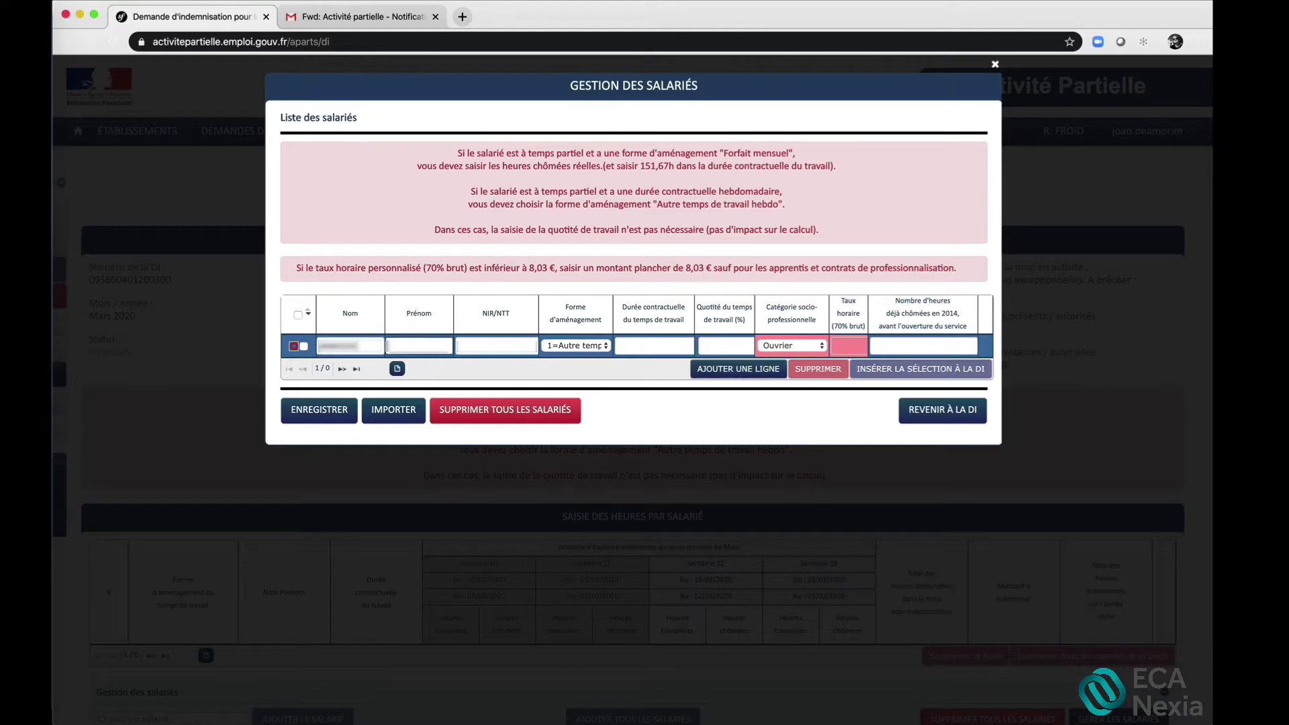
pyautogui.write('xxxxx')
pyautogui.press('Tab')
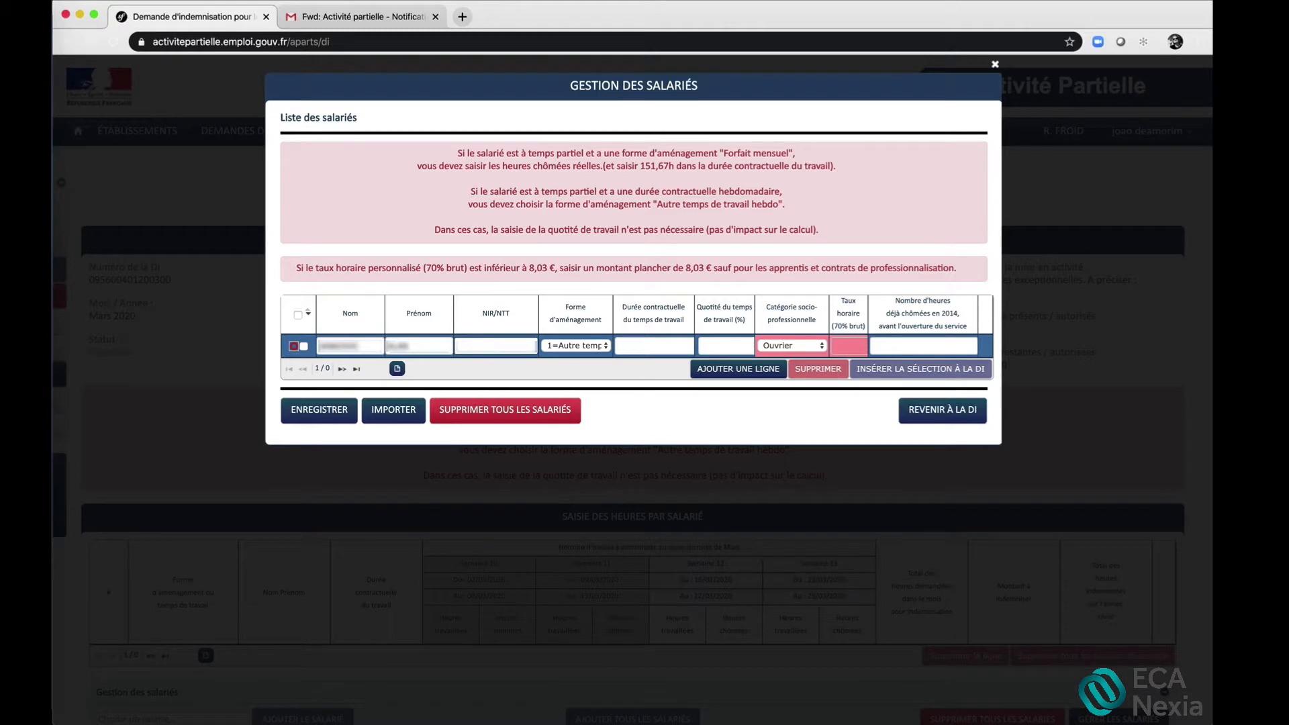
pyautogui.write('xxxxxxxxxxxxxxxxx')
# Set the employee's arrangement to 1=Autre temps de travail hebdomadaire, contractual duration to 35 and category to Employés Techniciens et Agents de Maitrise
pyautogui.click(608, 347)
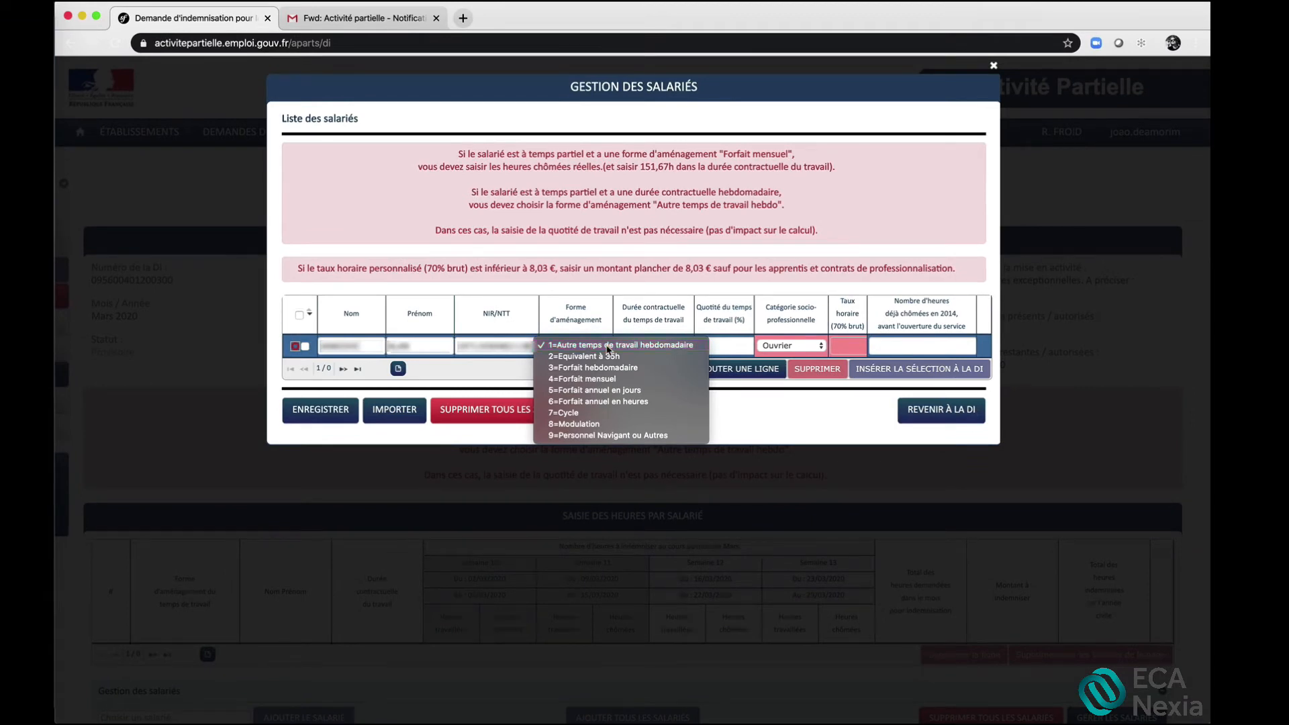
pyautogui.click(607, 346)
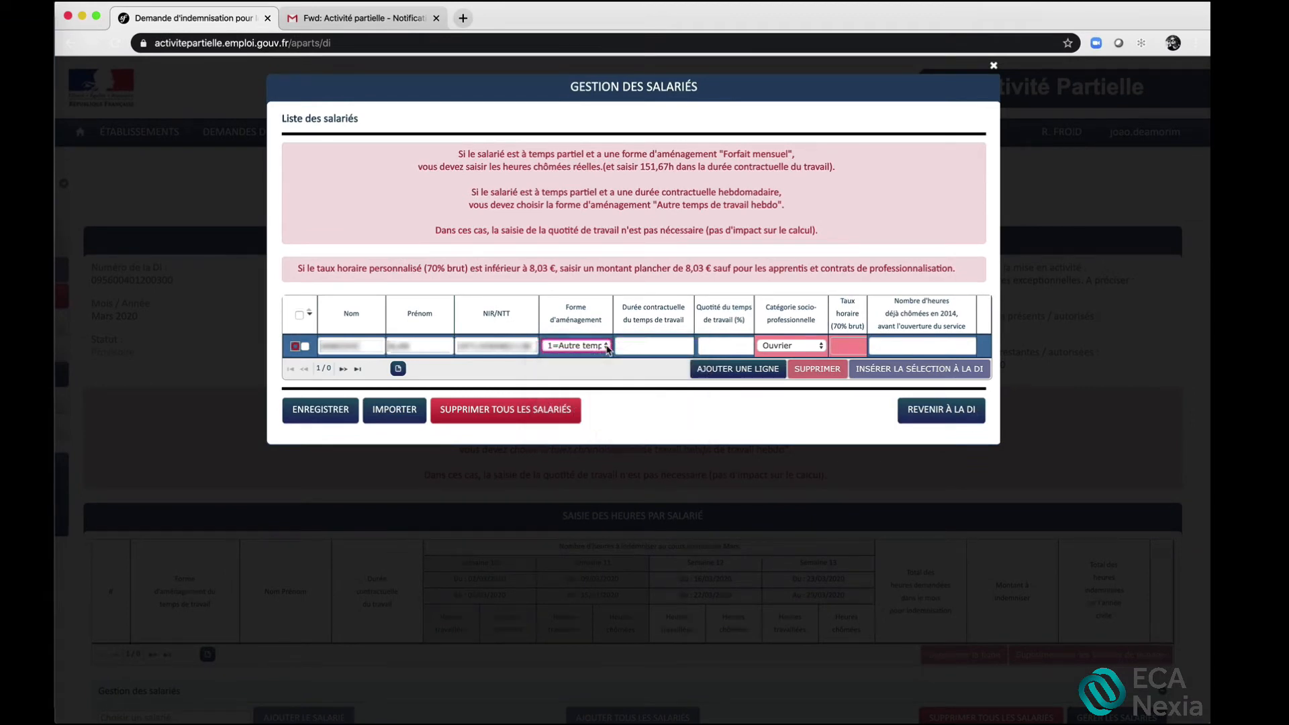
pyautogui.click(656, 346)
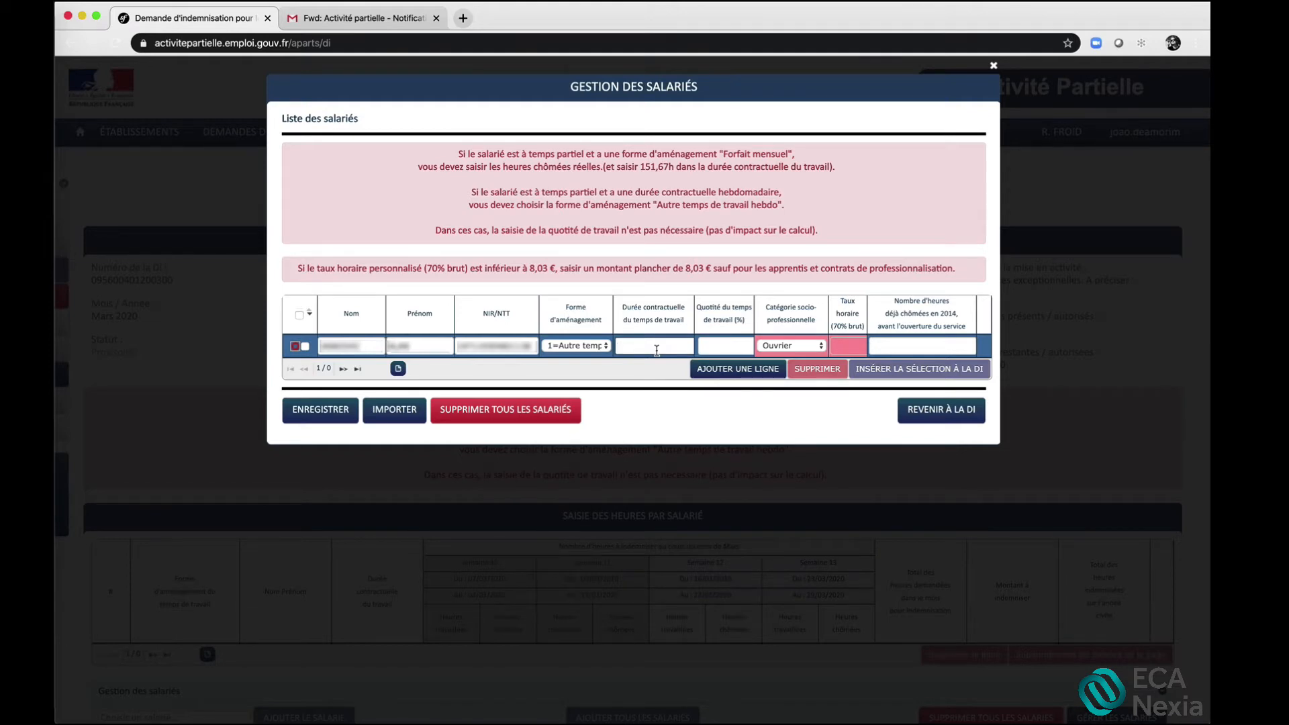
pyautogui.write('35')
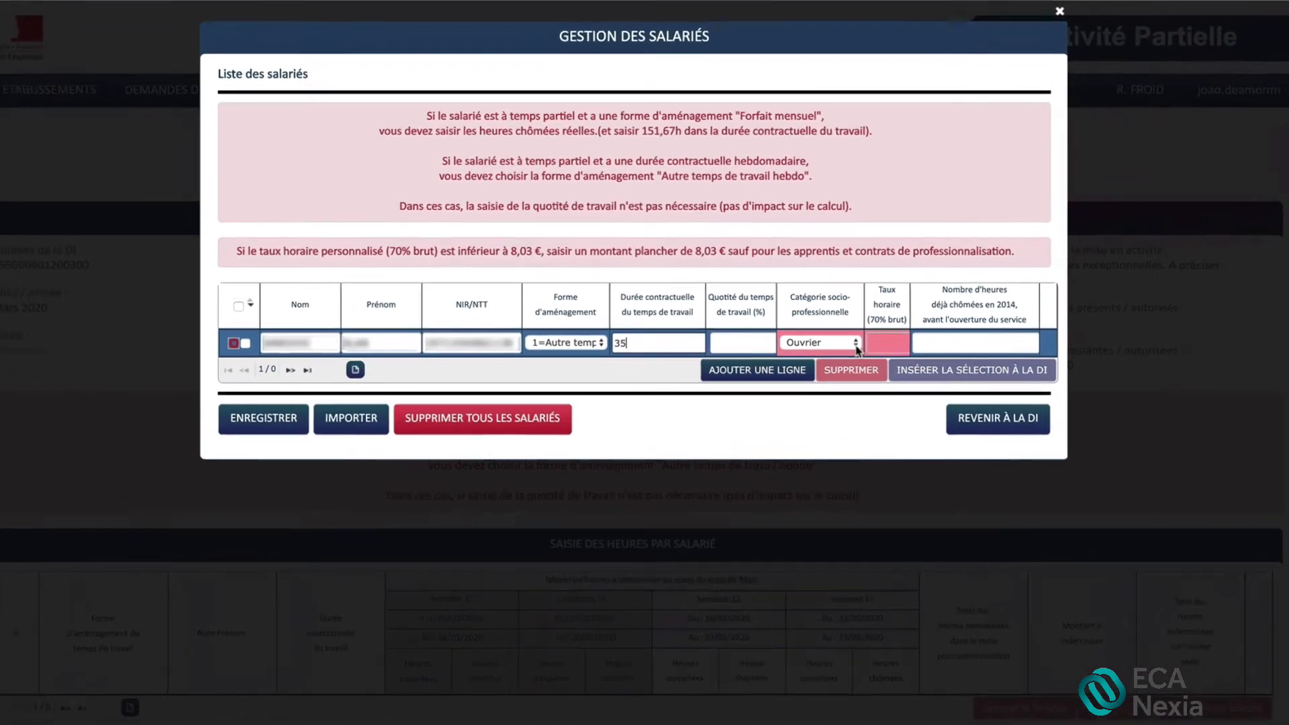
pyautogui.click(818, 344)
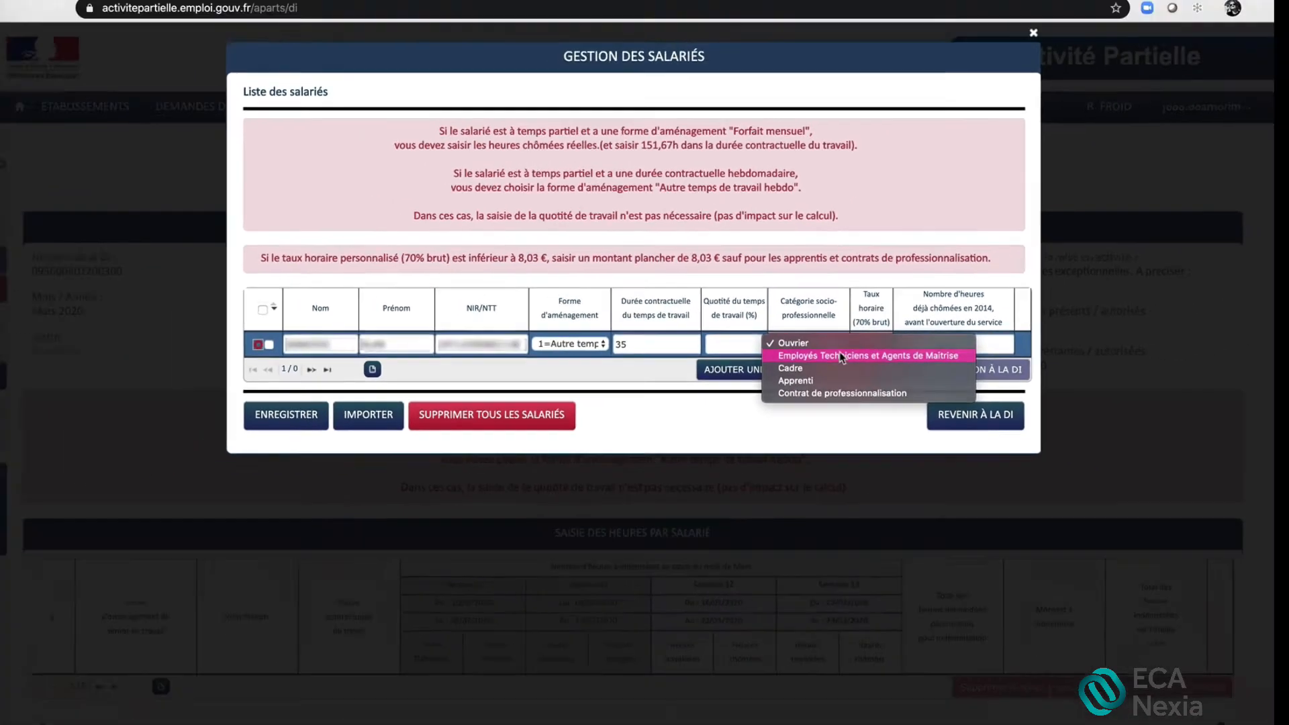
pyautogui.click(925, 352)
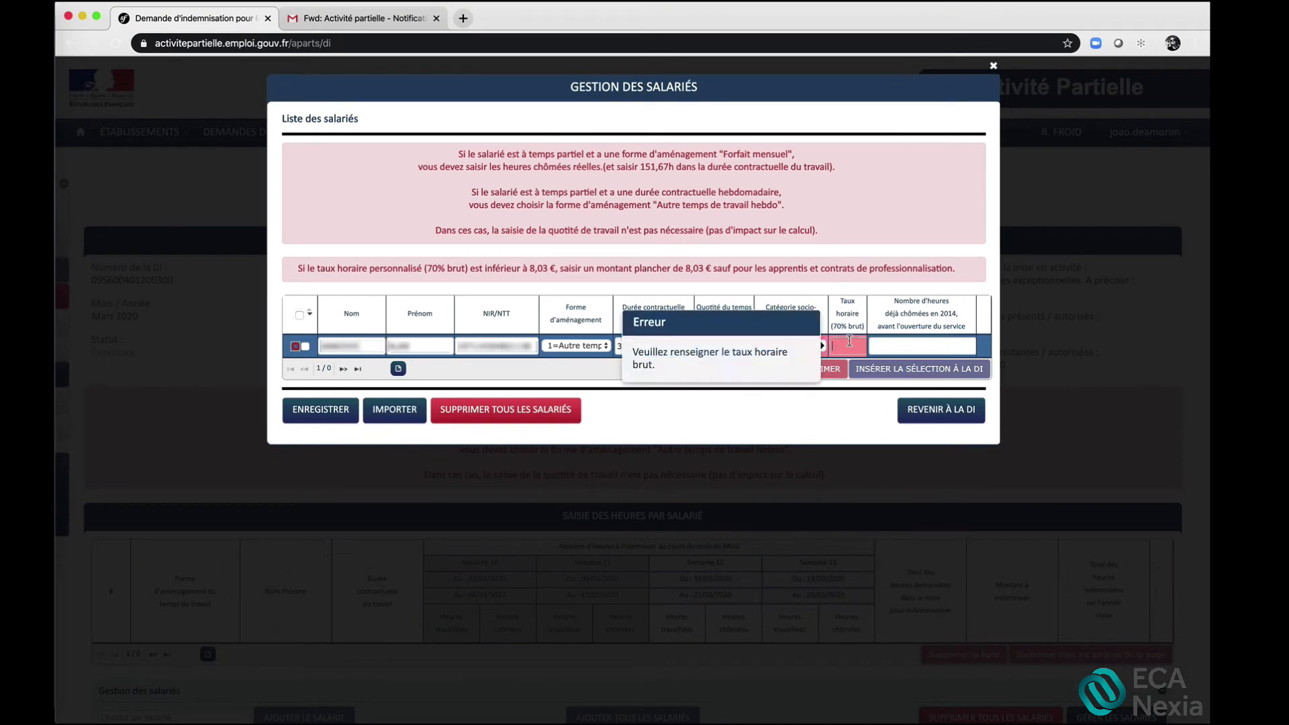
# Set the employee's taux horaire (70% brut) to 9,23 and the hours already chômées to 0, and save the line
pyautogui.click(850, 341)
pyautogui.write('9,23')
pyautogui.click(894, 346)
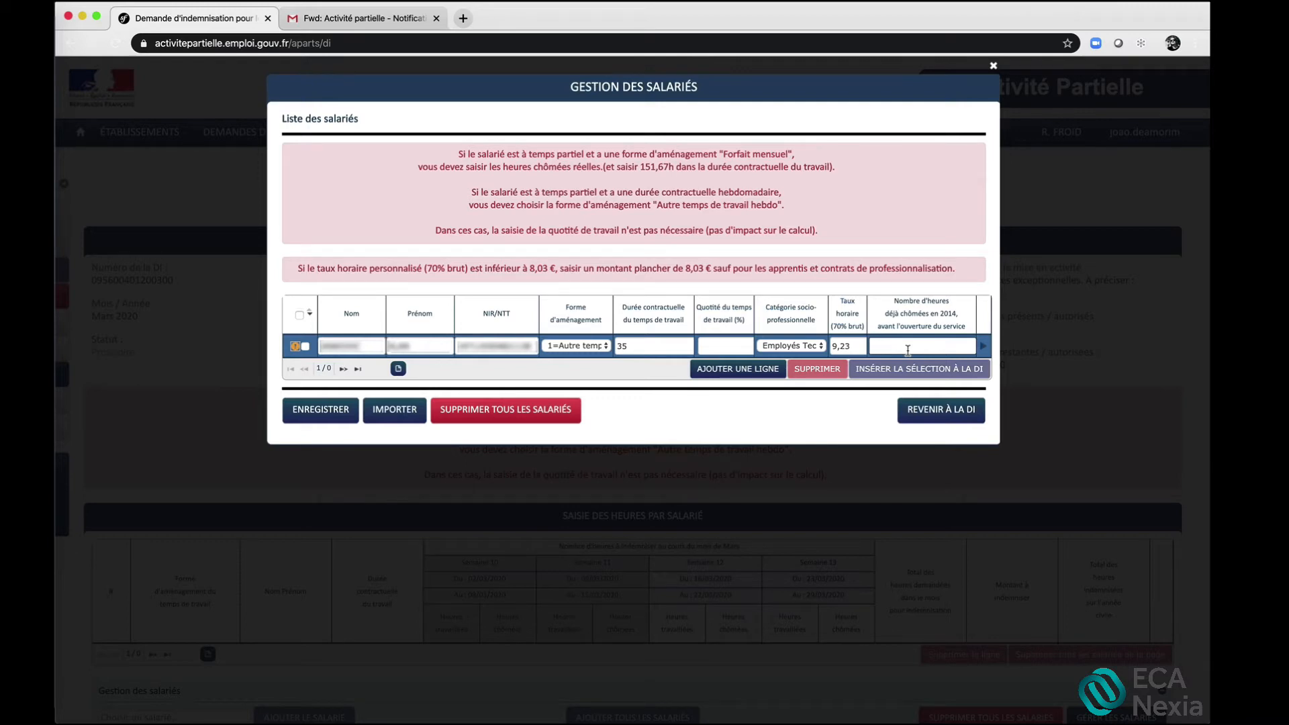
pyautogui.click(908, 349)
pyautogui.write('0')
pyautogui.click(983, 351)
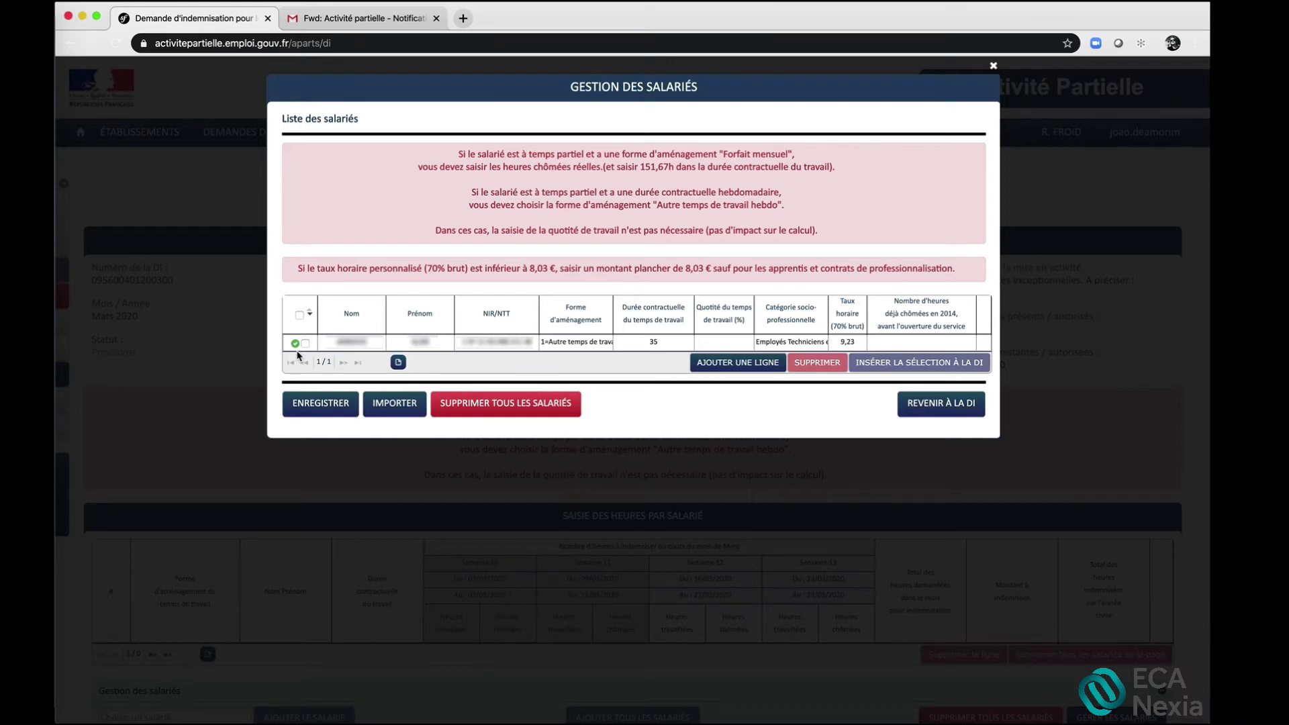
# Add another blank line to the employee list
pyautogui.click(725, 365)
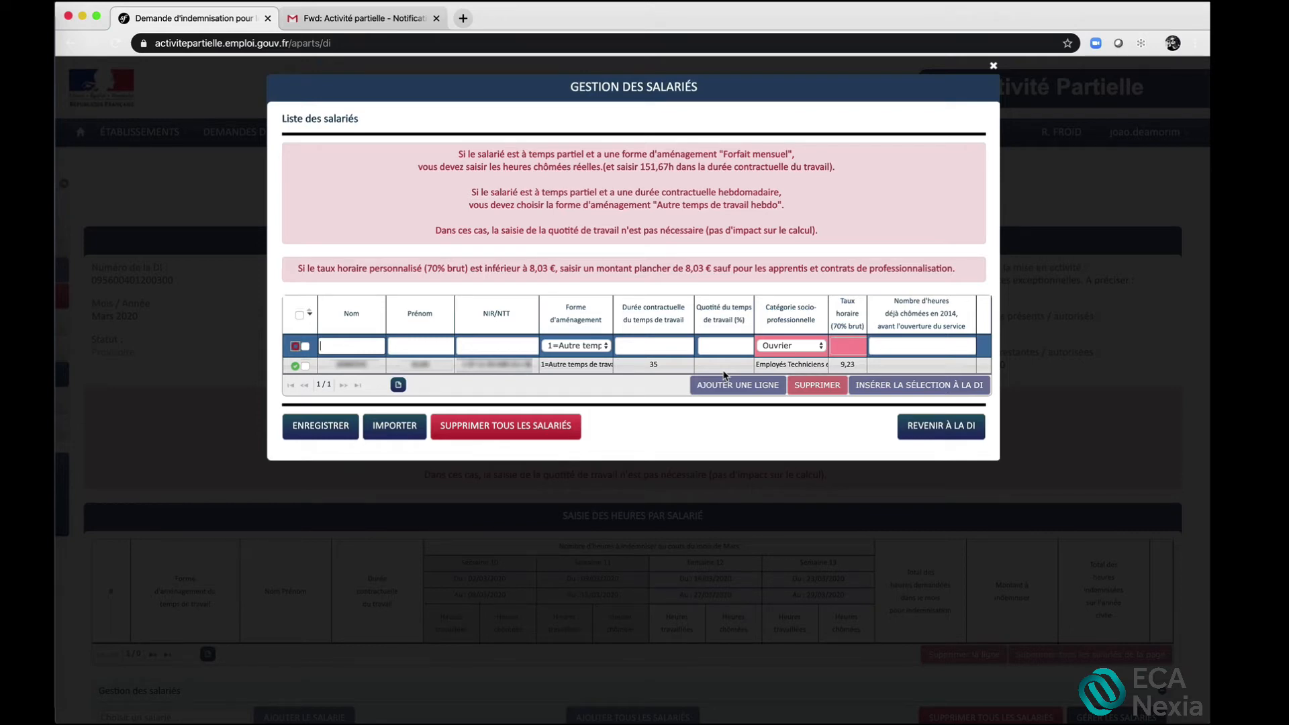
pyautogui.click(724, 376)
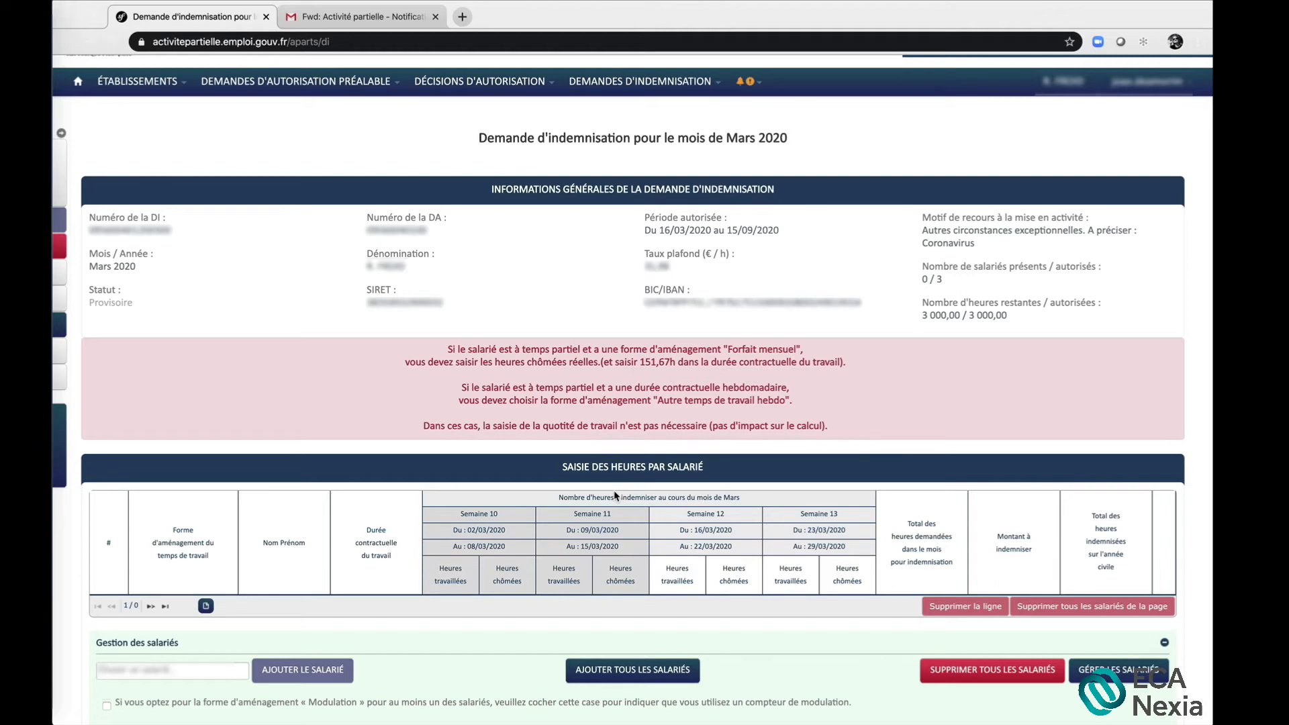
# Find the saved employee by surname and add them to the hours entry table of the March 2020 request
pyautogui.click(176, 669)
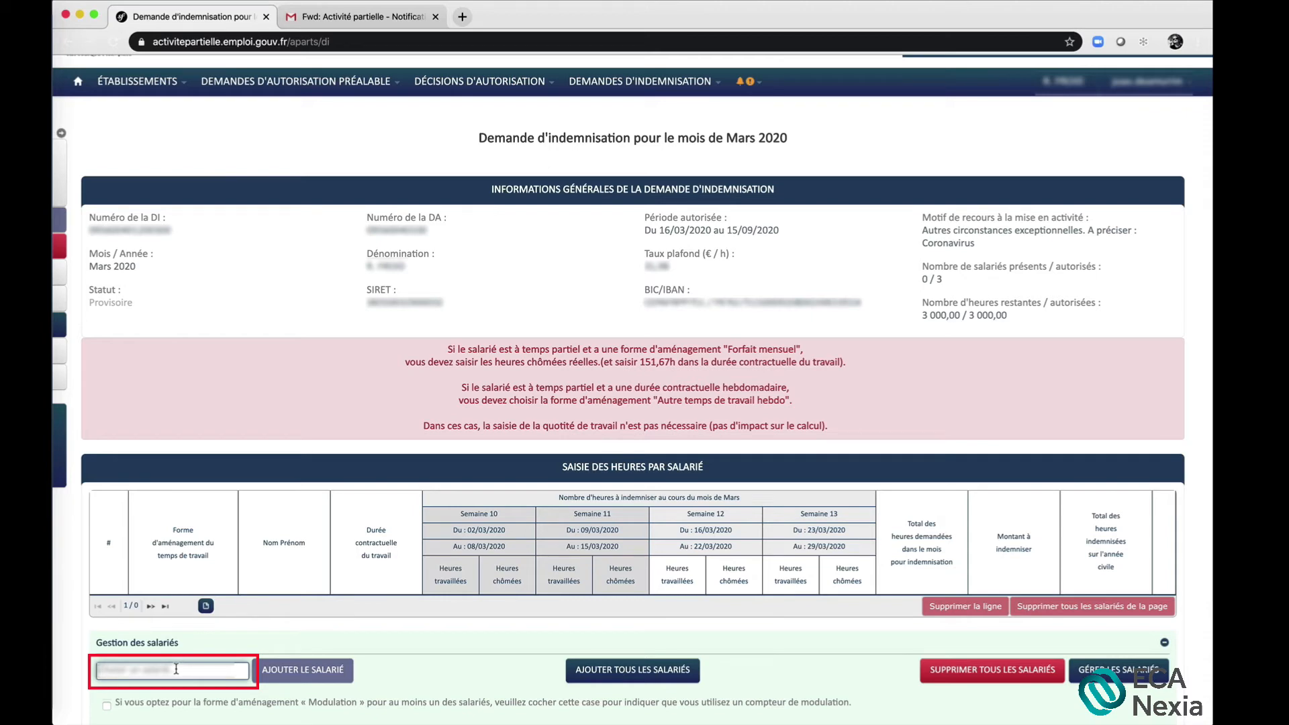
pyautogui.write('JANE')
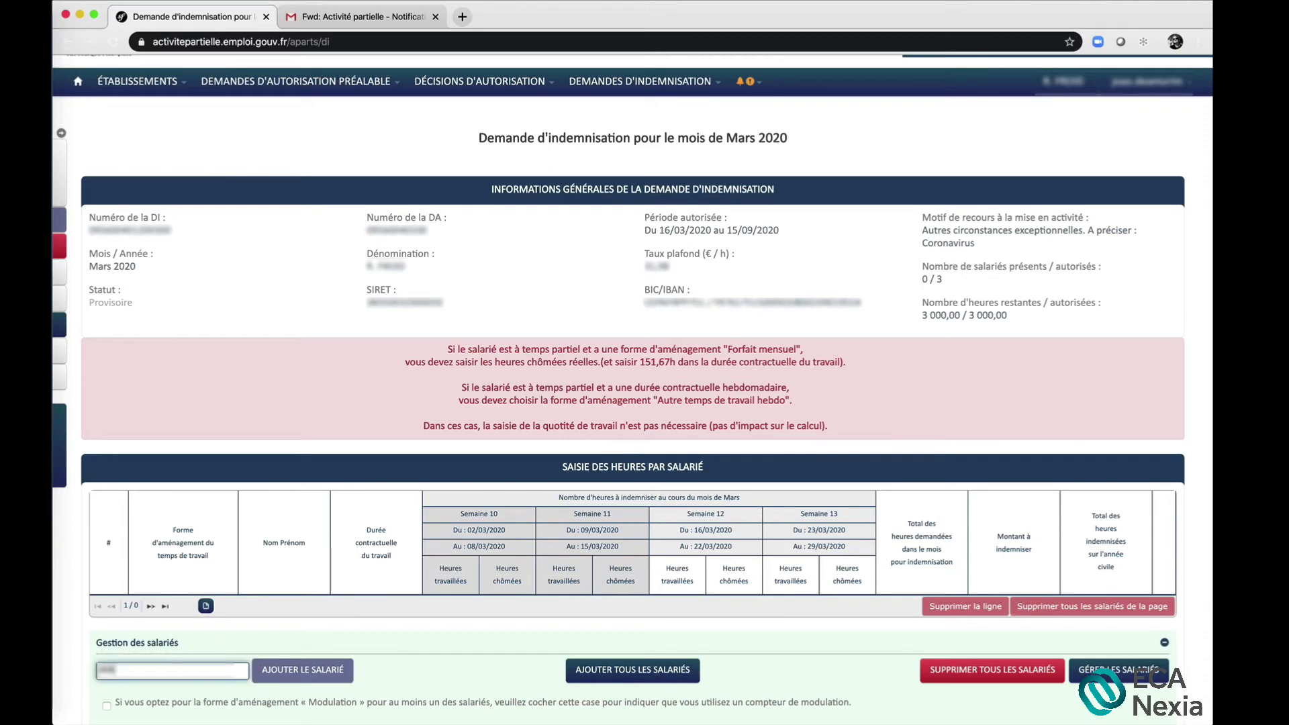
pyautogui.write('????')
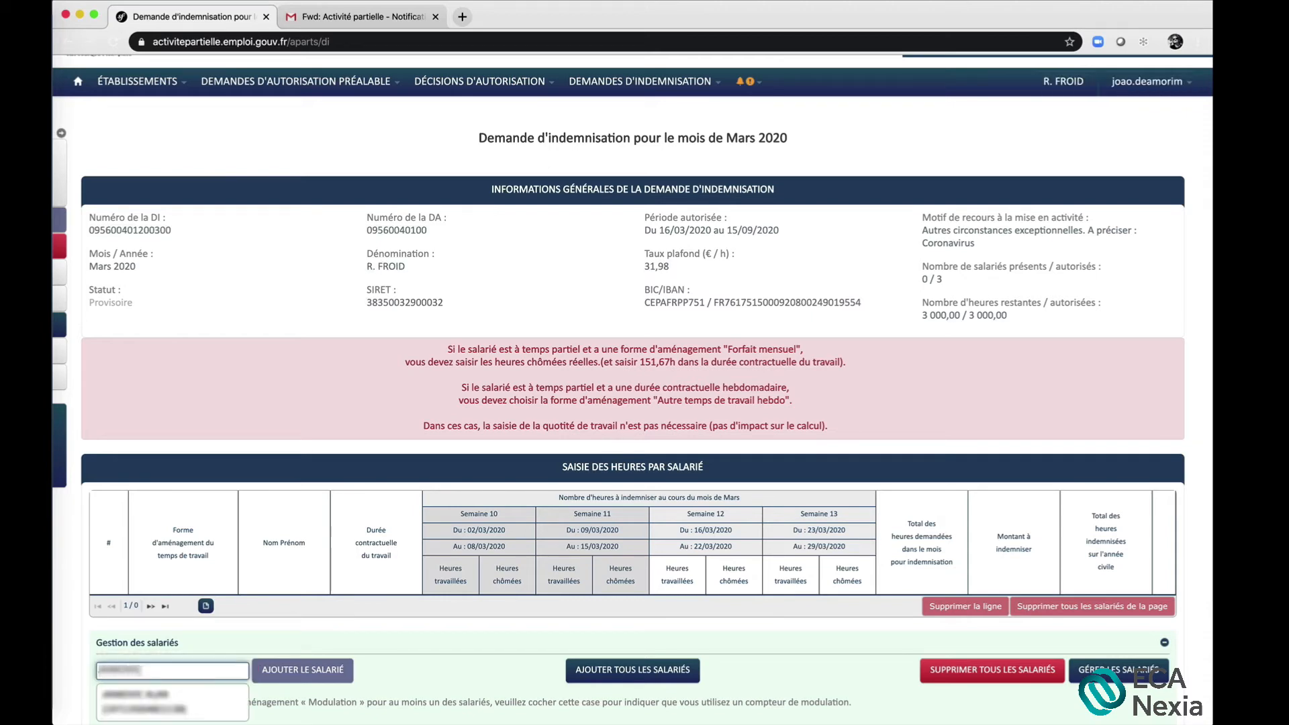
pyautogui.click(145, 698)
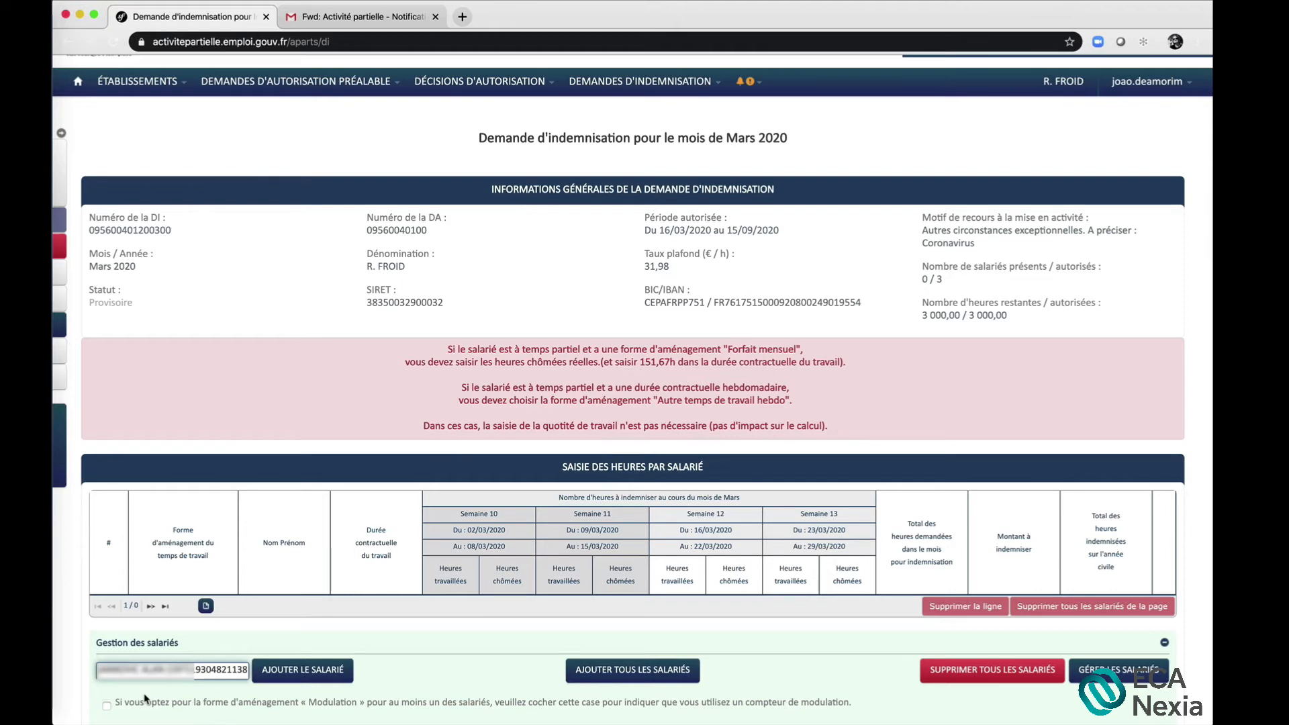
pyautogui.click(303, 675)
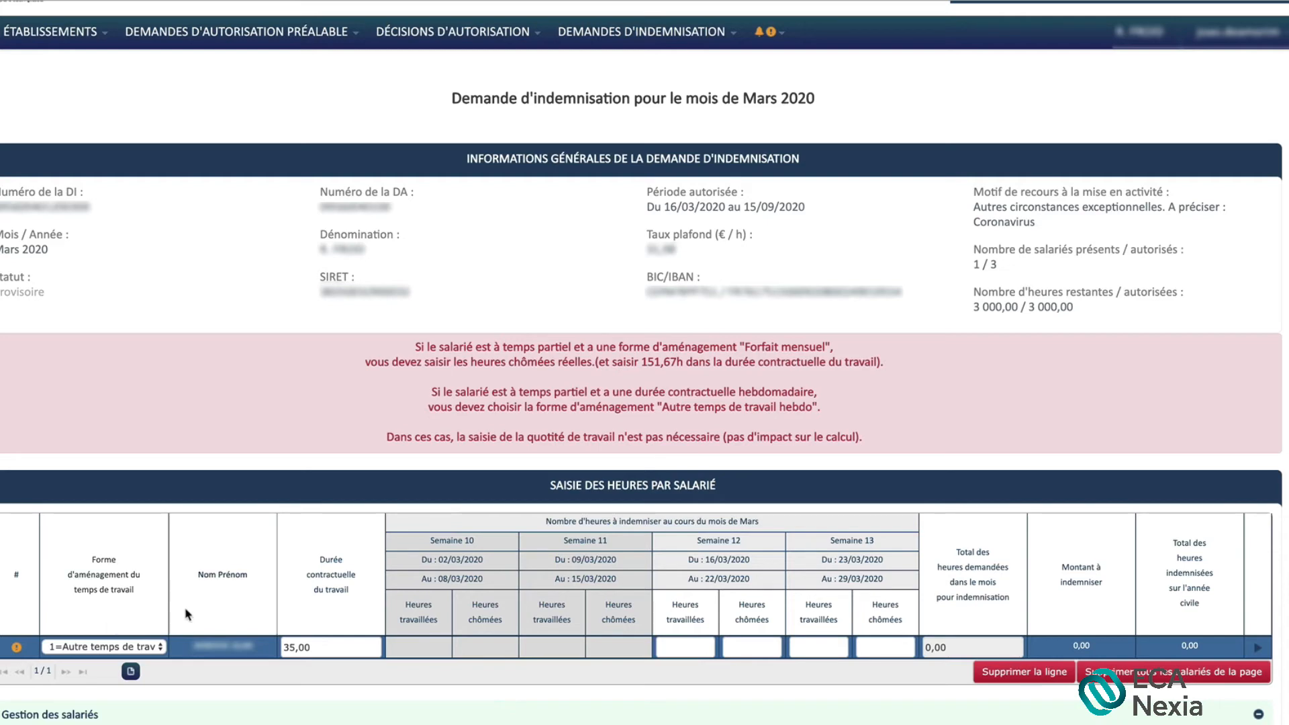
# Enter 0 heures travaillées for both Semaine 12 and Semaine 13 in the employee's row and save the row
pyautogui.moveTo(309, 623)
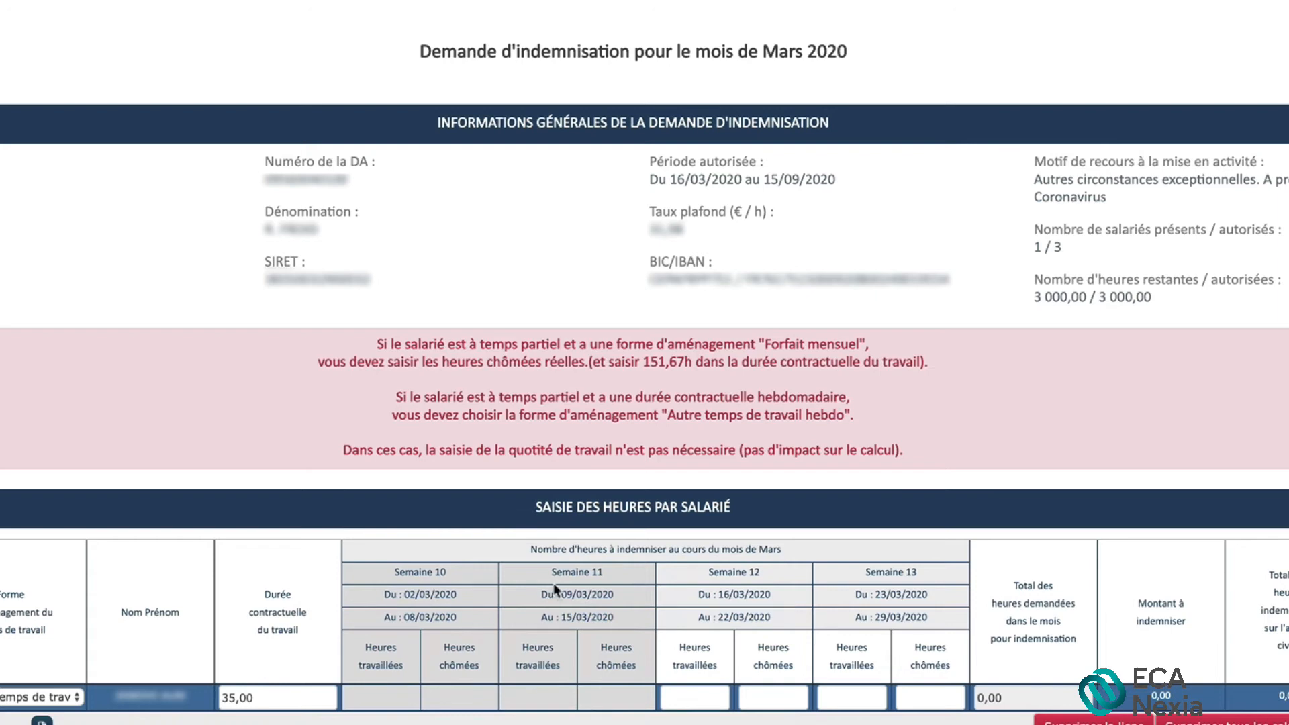
pyautogui.moveTo(636, 664)
pyautogui.click(692, 696)
pyautogui.write('0')
pyautogui.press('Tab')
pyautogui.press('Tab')
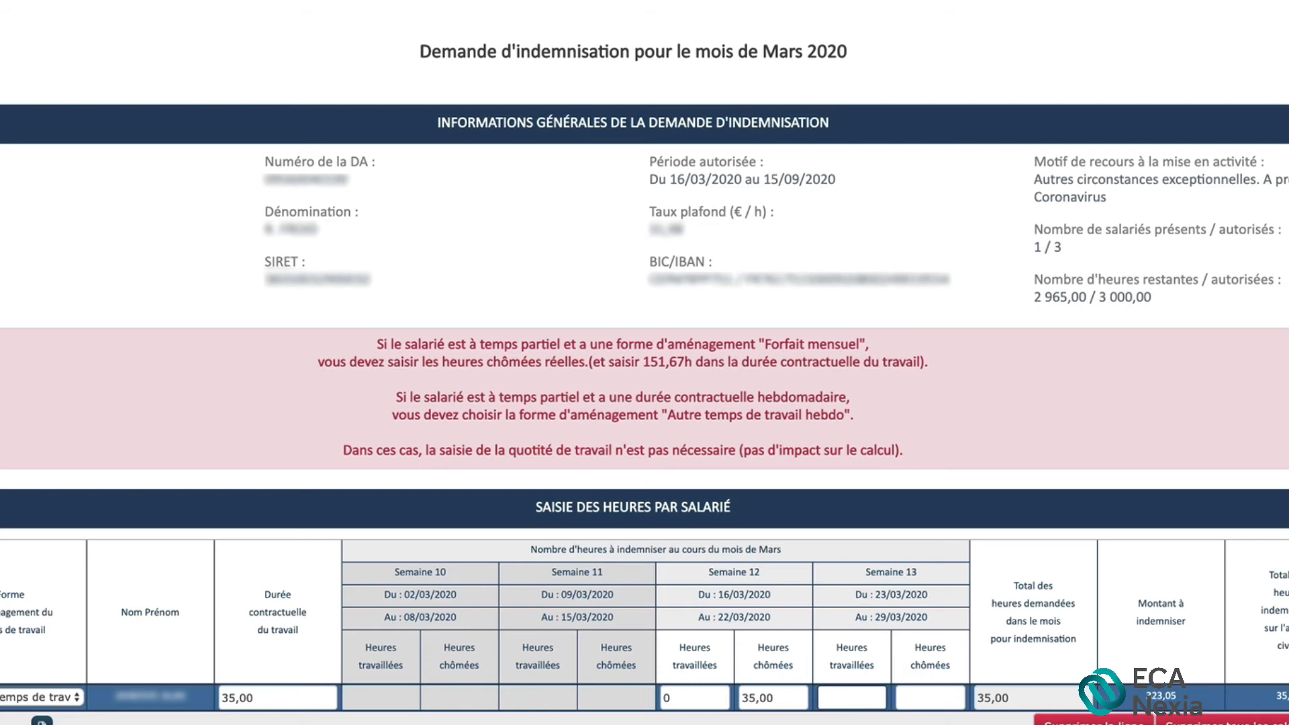
pyautogui.write('0')
pyautogui.press('Tab')
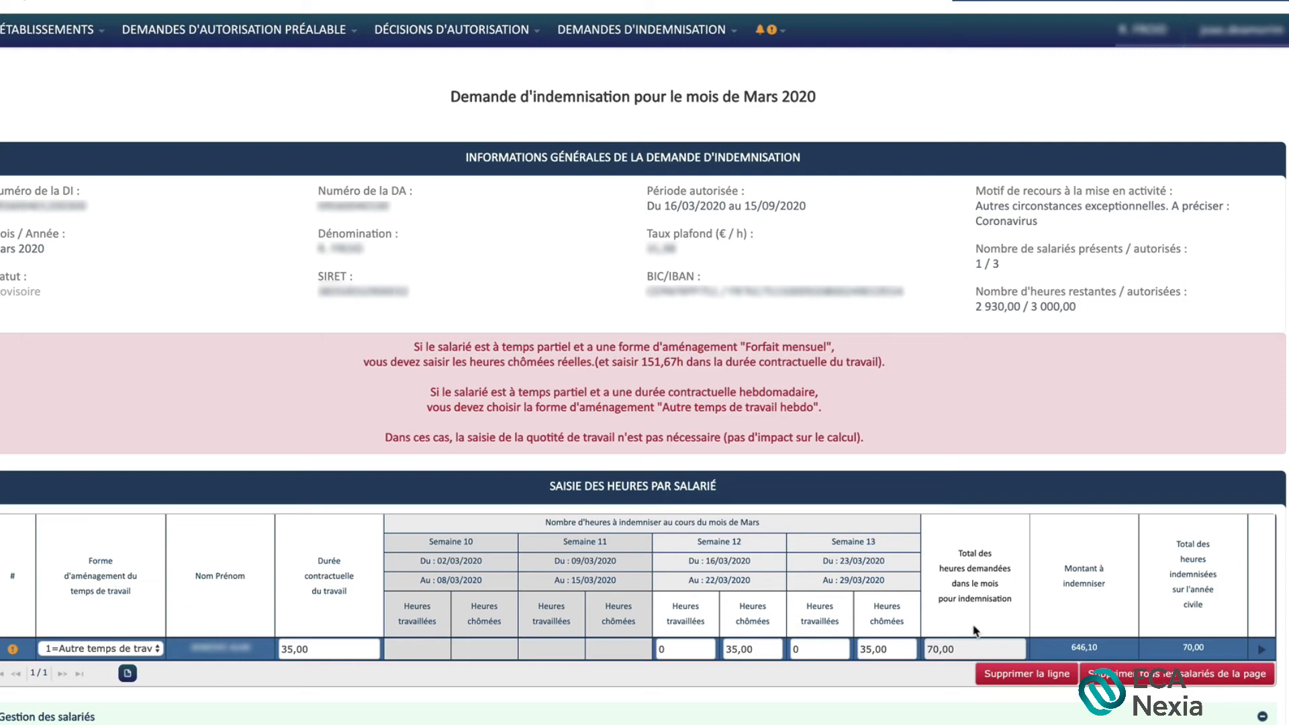
pyautogui.click(1261, 654)
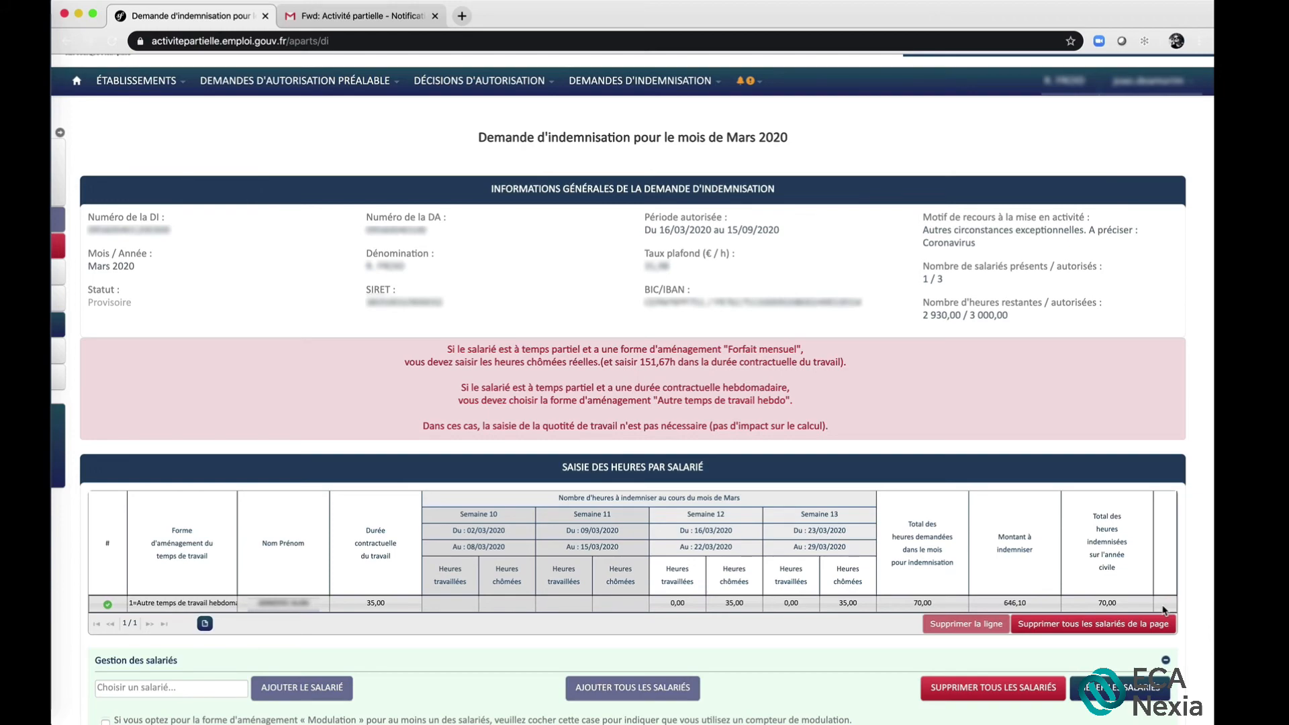
pyautogui.scroll(-1, 1163, 609)
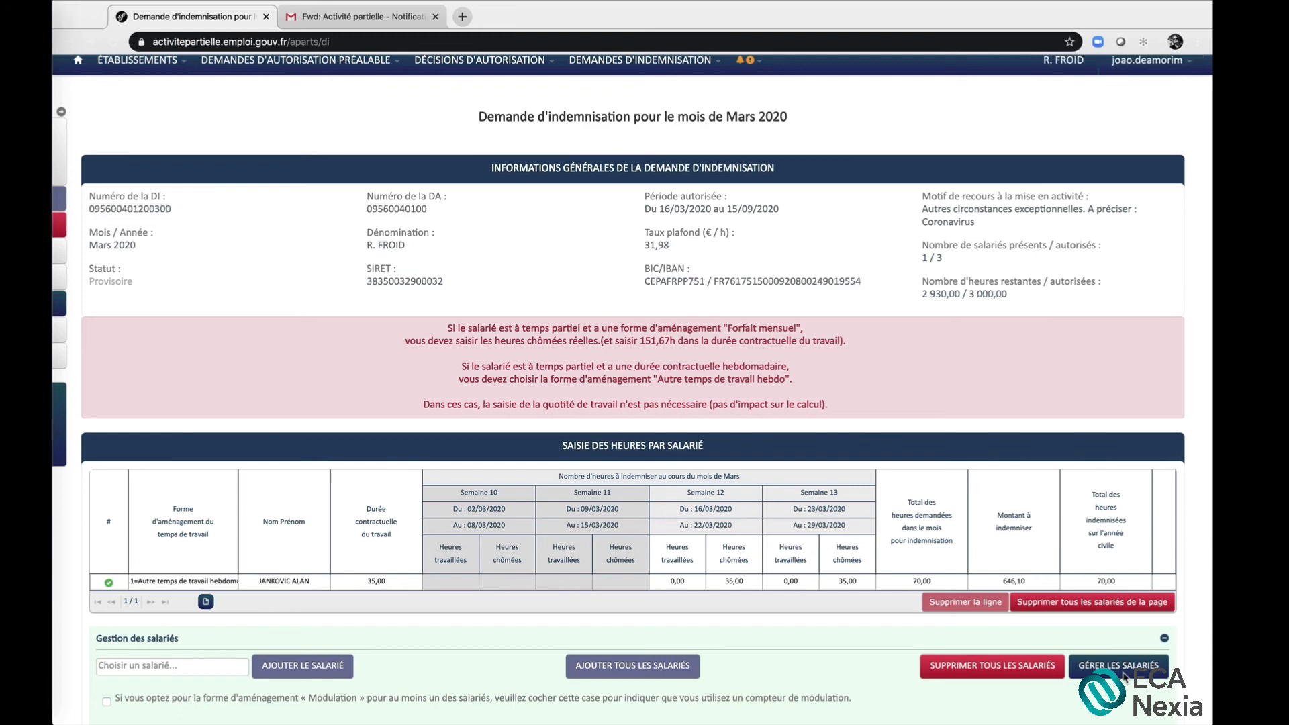
pyautogui.scroll(-2, 1123, 674)
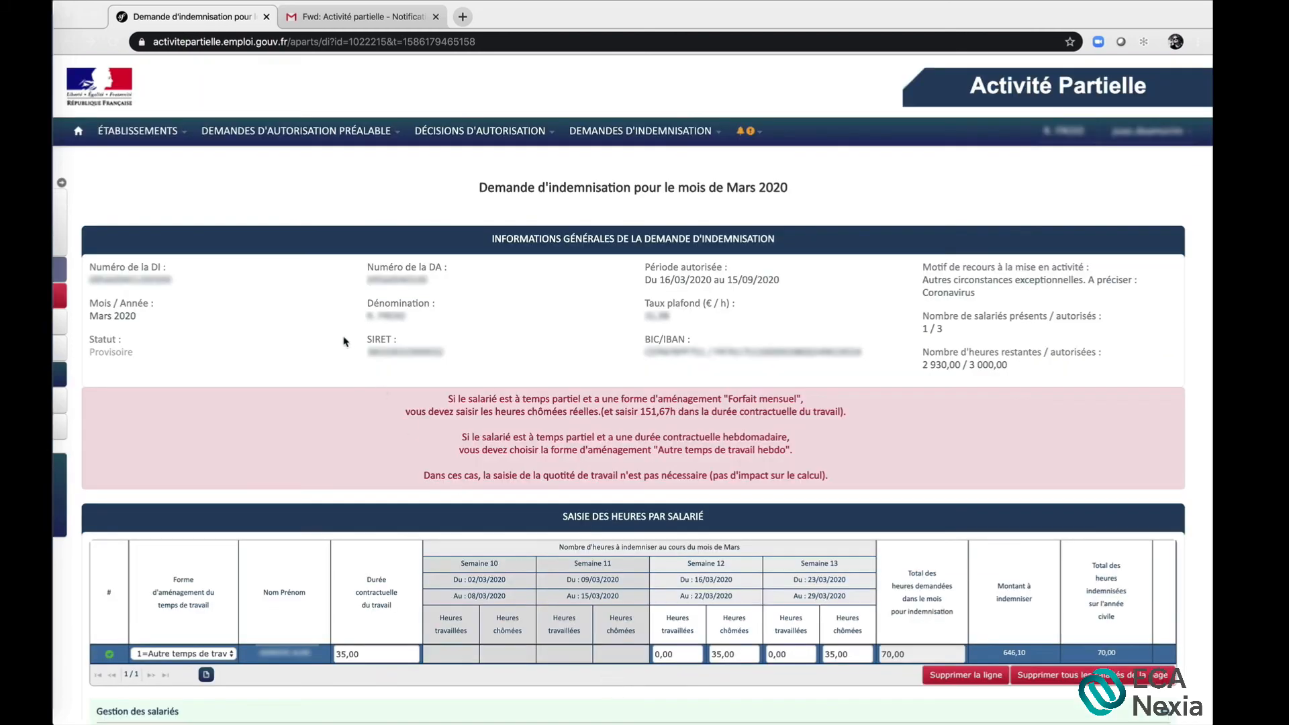
# Return to the home page, reopen the provisional March 2020 demande d'indemnisation and send it for instruction
pyautogui.click(79, 133)
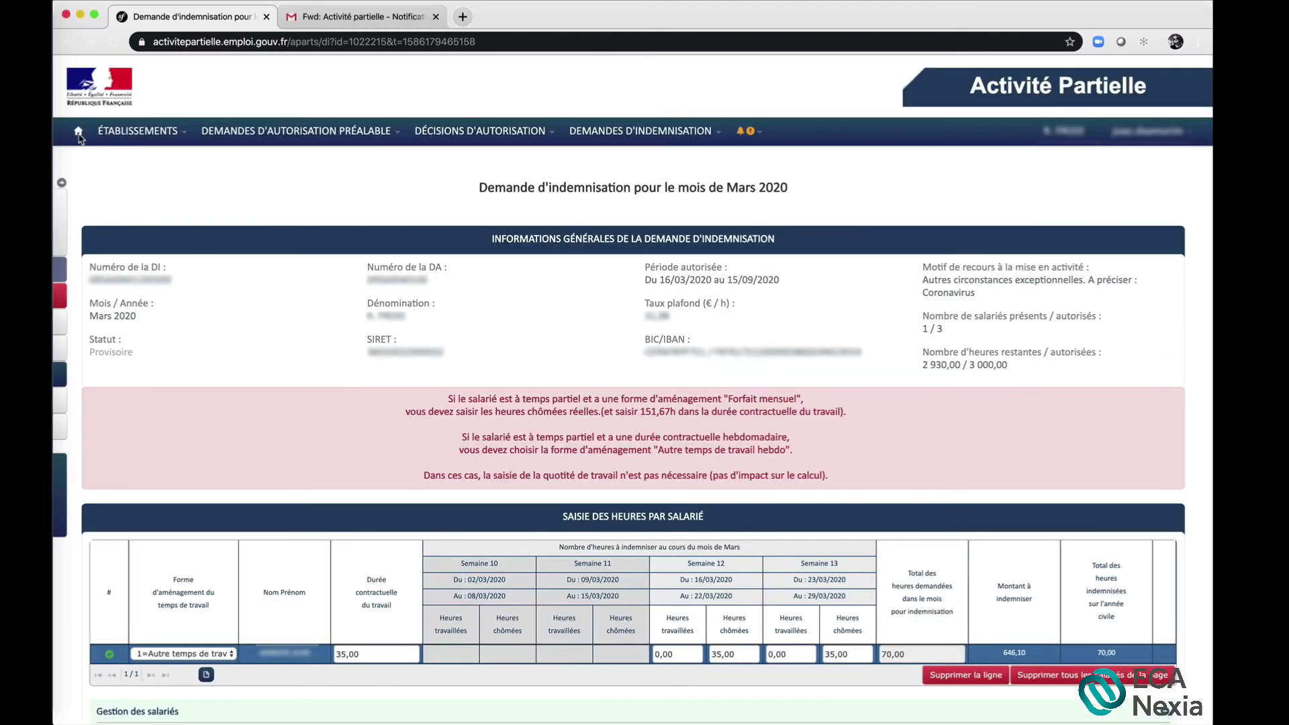
pyautogui.click(78, 133)
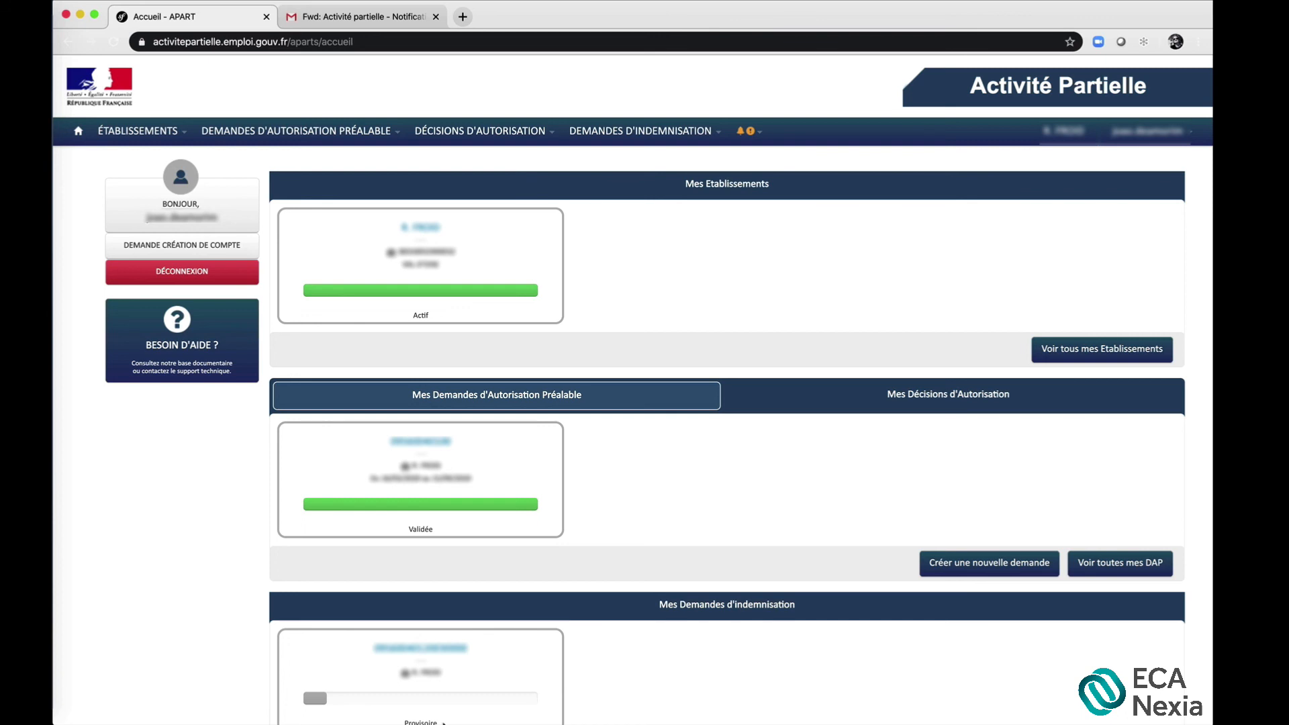
pyautogui.click(408, 649)
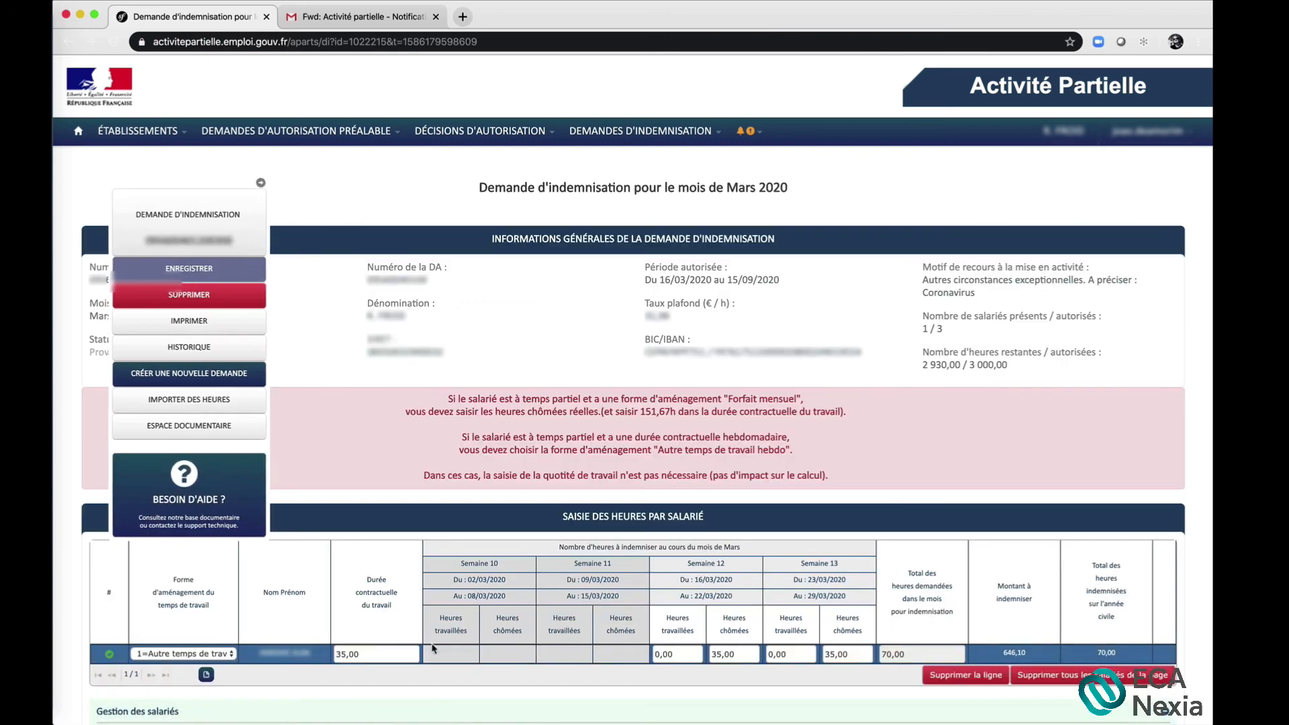
pyautogui.scroll(-1, 886, 554)
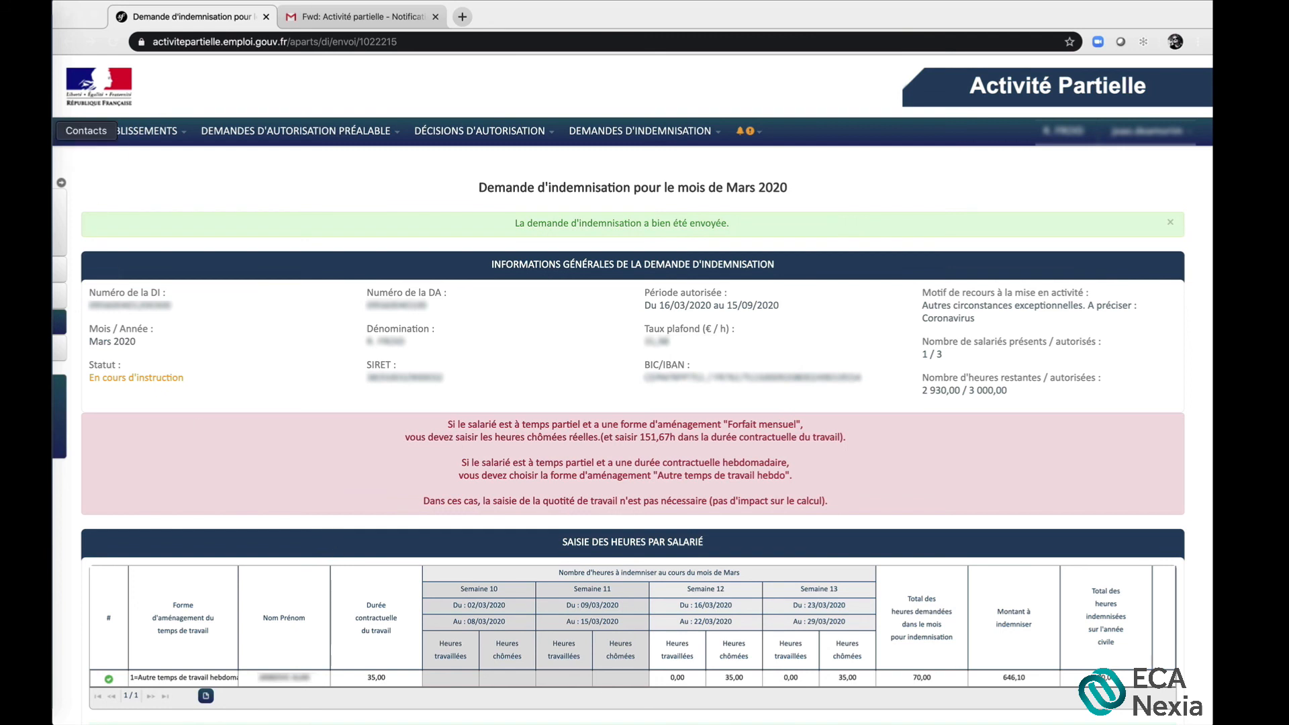
# Display the actions available for the submitted March 2020 demande d'indemnisation
pyautogui.click(78, 133)
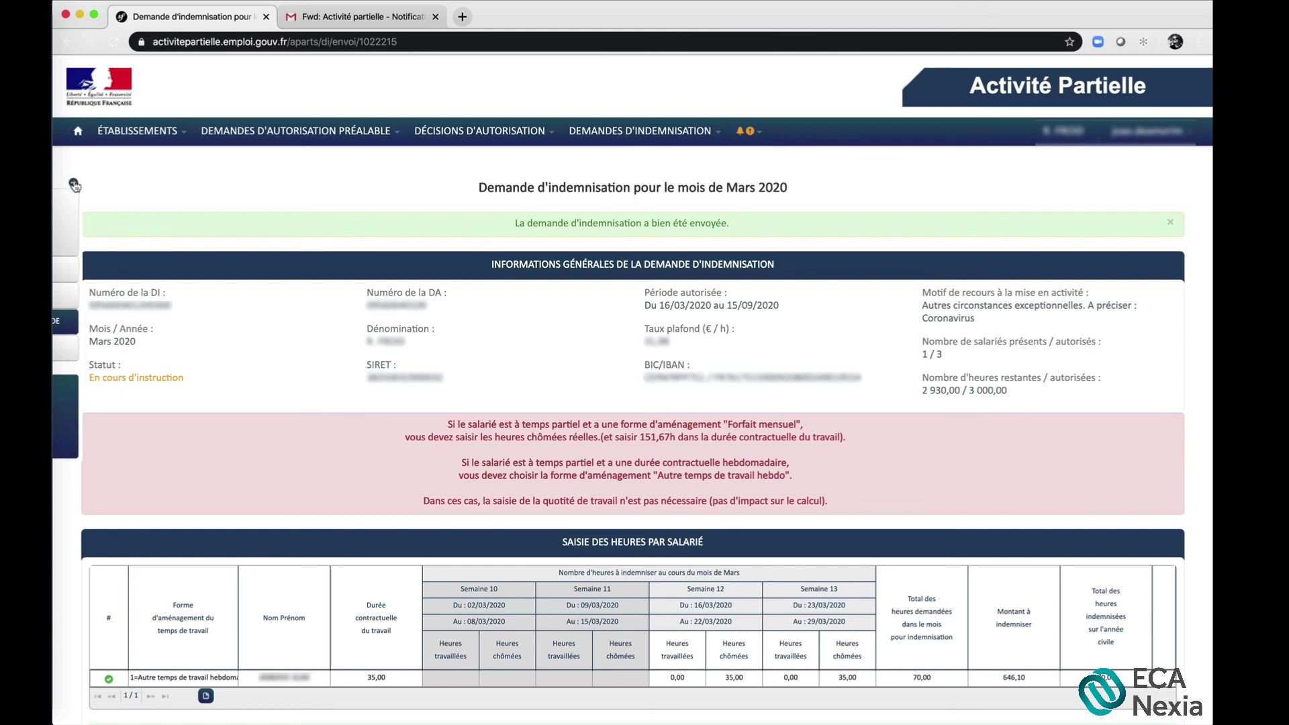
pyautogui.click(75, 185)
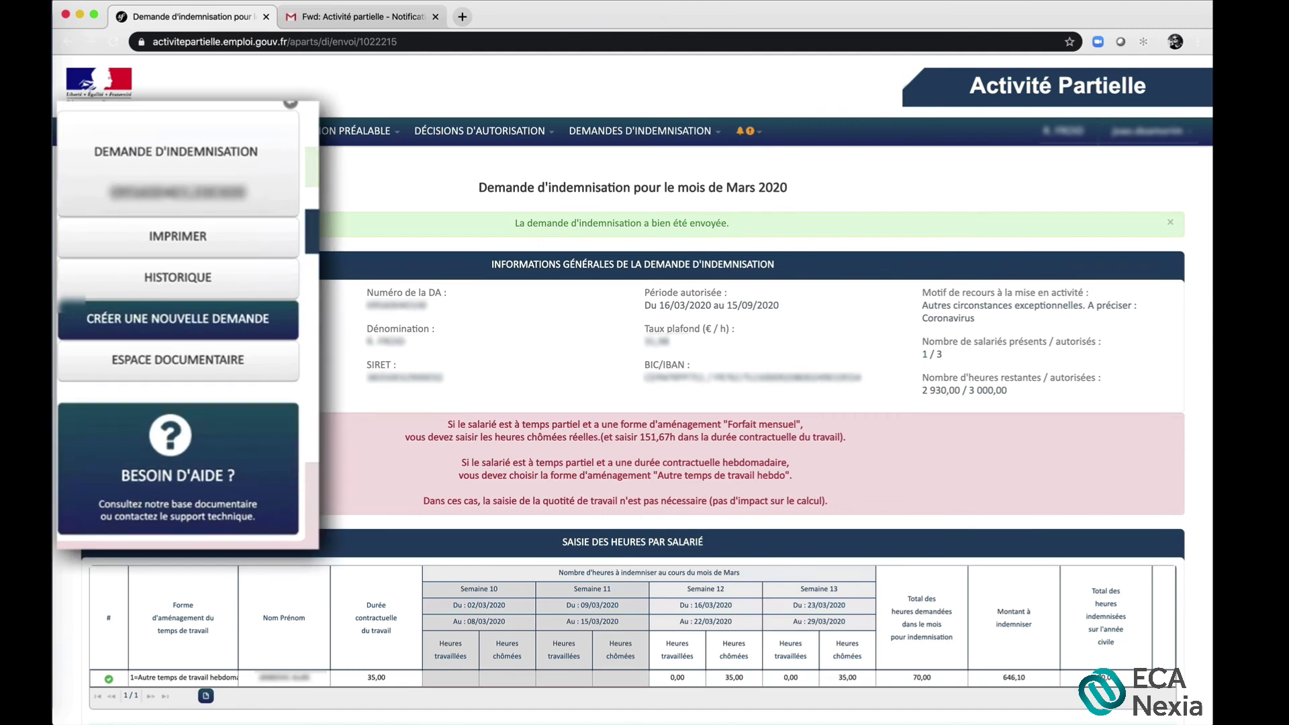